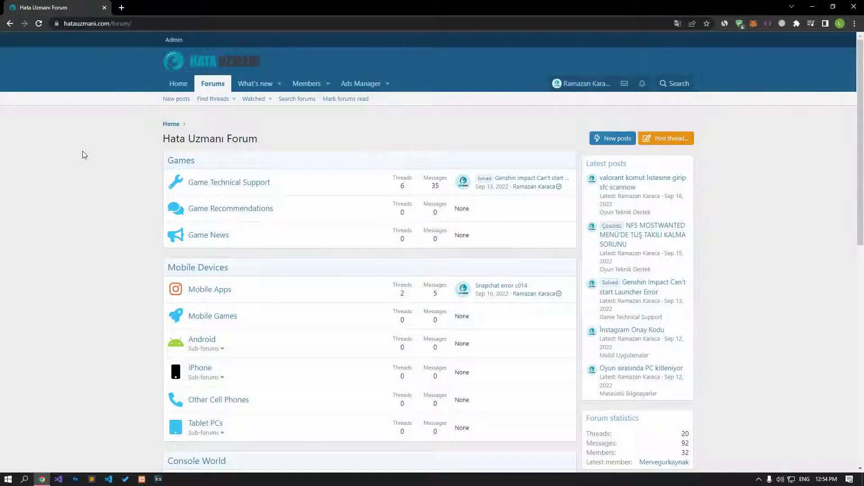
# Scroll back to the top of the forum index and bring up the 'Post thread...' forum chooser
pyautogui.scroll(-10, 82, 150)
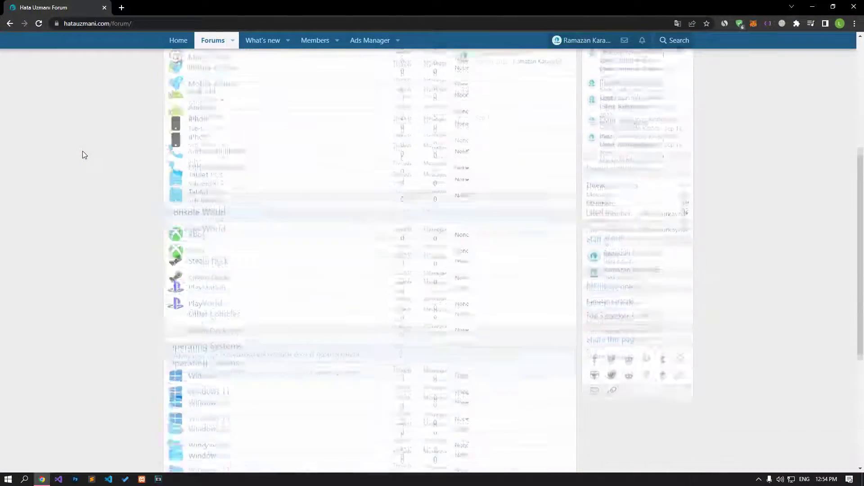
pyautogui.scroll(10, 82, 151)
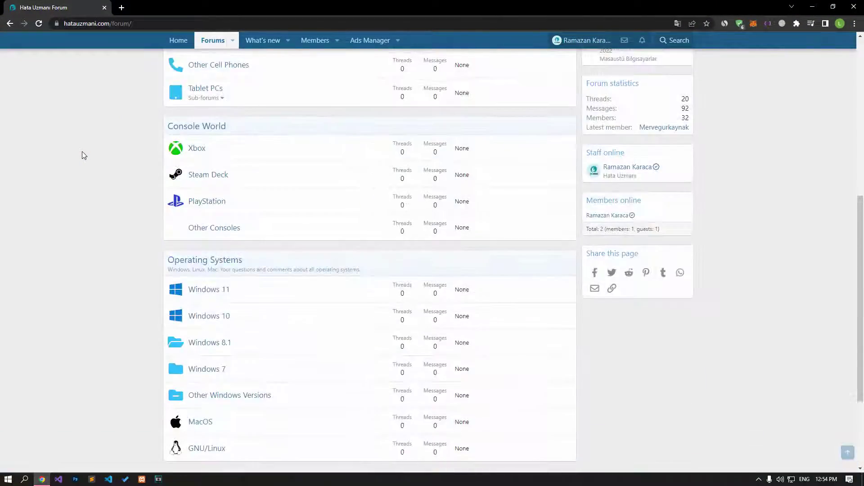
pyautogui.scroll(2, 82, 151)
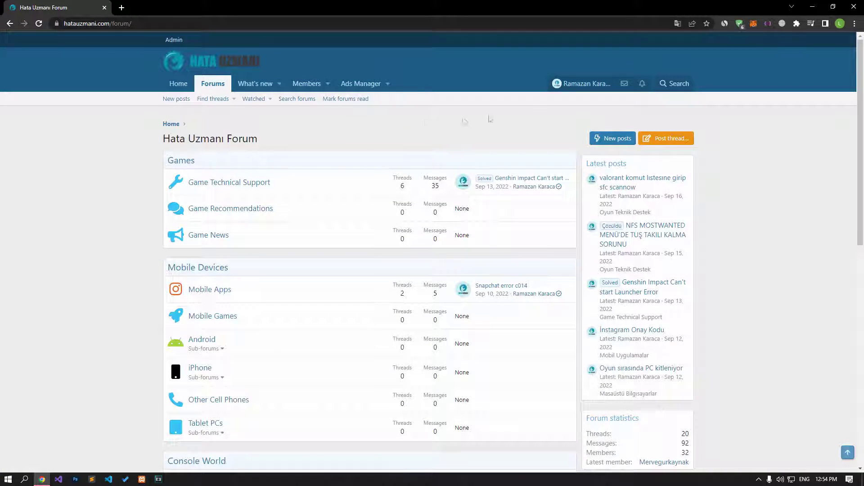
pyautogui.click(688, 140)
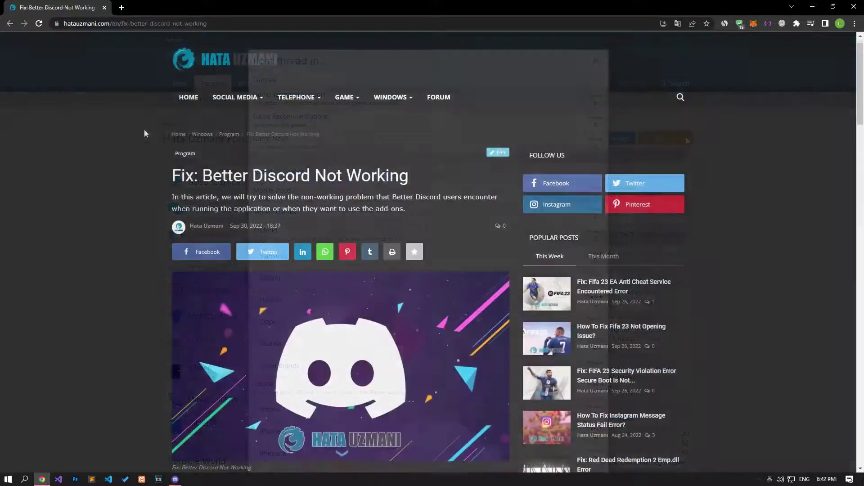
# Scroll the Better Discord fix article to section 2 and show Discord's BetterDiscord Plugins settings
pyautogui.scroll(-15, 144, 129)
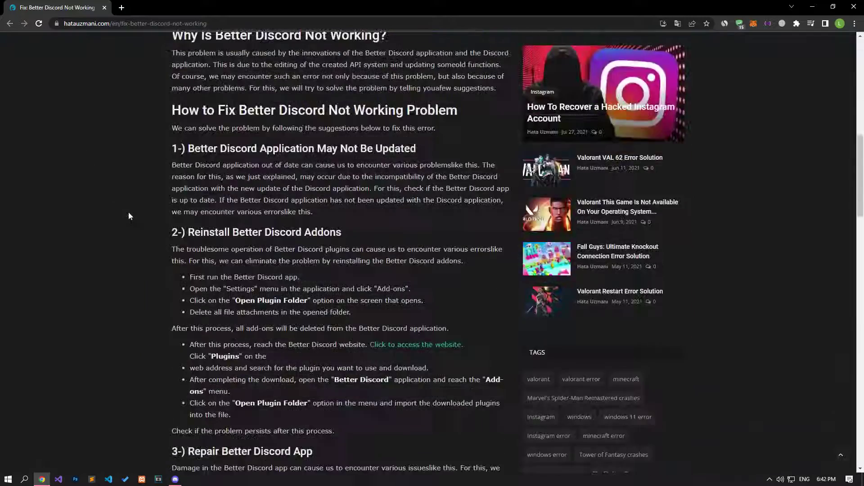
pyautogui.scroll(-1, 128, 216)
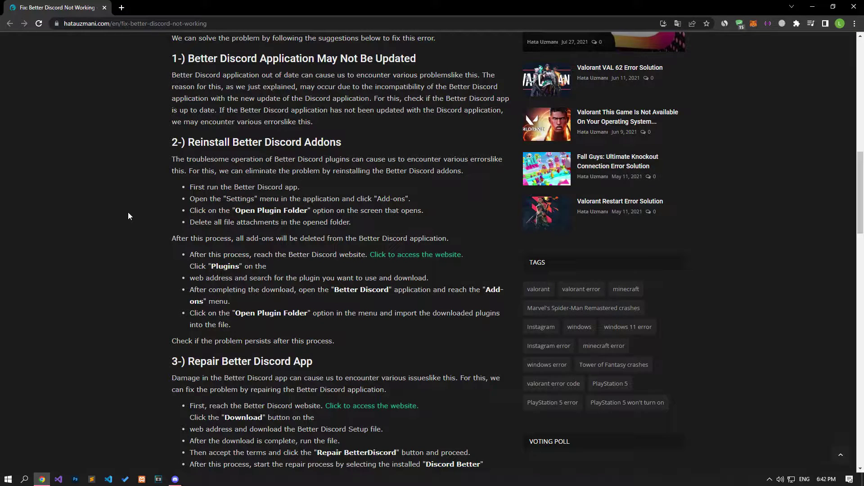
pyautogui.scroll(-2, 128, 216)
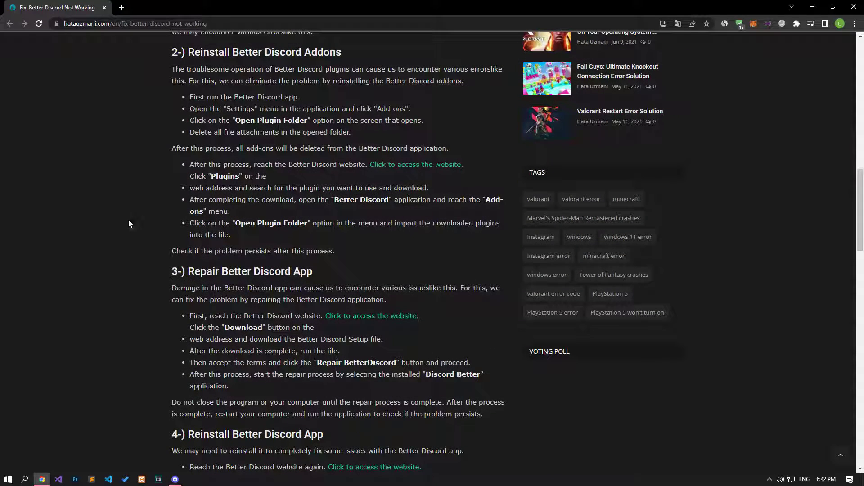
pyautogui.click(176, 478)
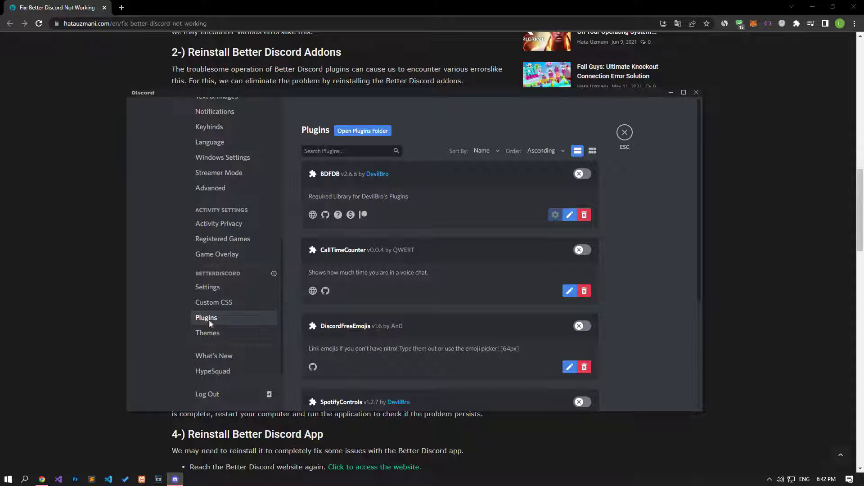
# Delete all ten files from the BetterDiscord plugins folder and go back to the fix article
pyautogui.click(358, 136)
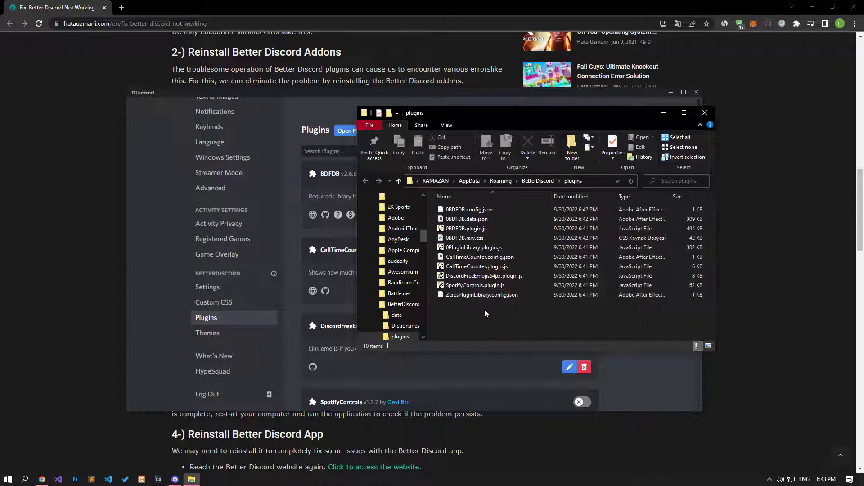
pyautogui.hotkey('ctrl', 'a')
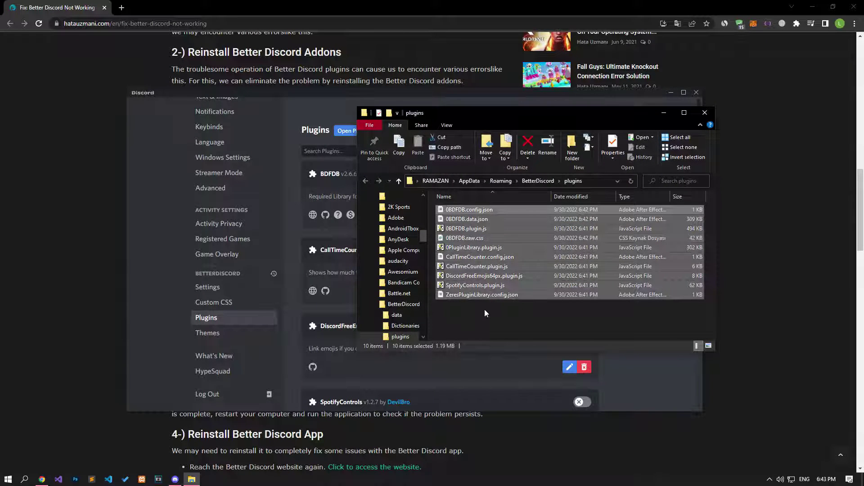
pyautogui.press('Delete')
pyautogui.hotkey('alt', 'F4')
pyautogui.click(77, 210)
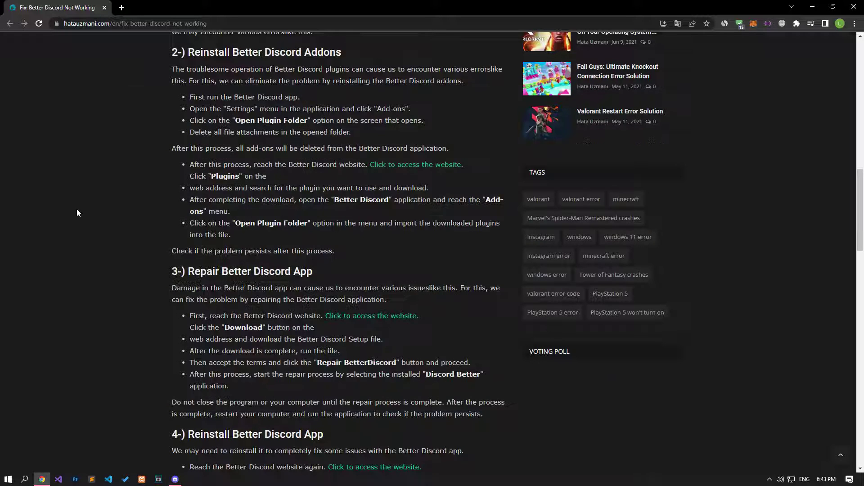
# Go to betterdiscord.app's Plugins catalogue with the CallTimeCounter and FreeEmojis pages in background tabs
pyautogui.click(423, 164)
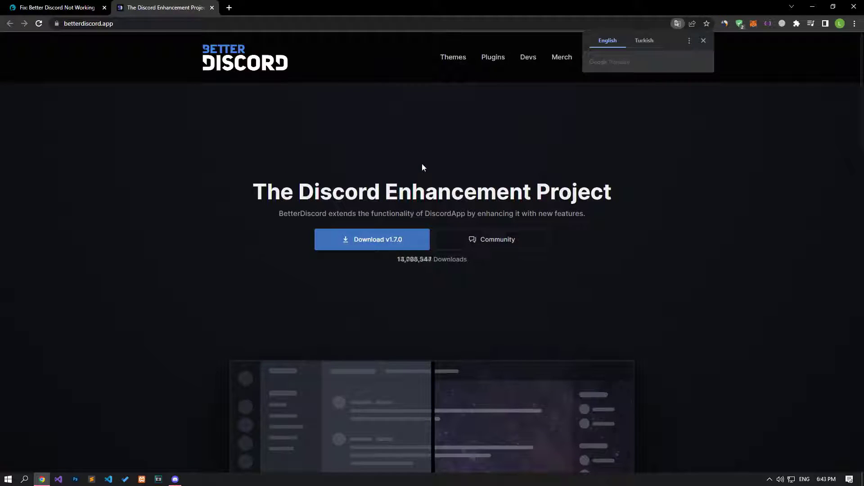
pyautogui.click(492, 62)
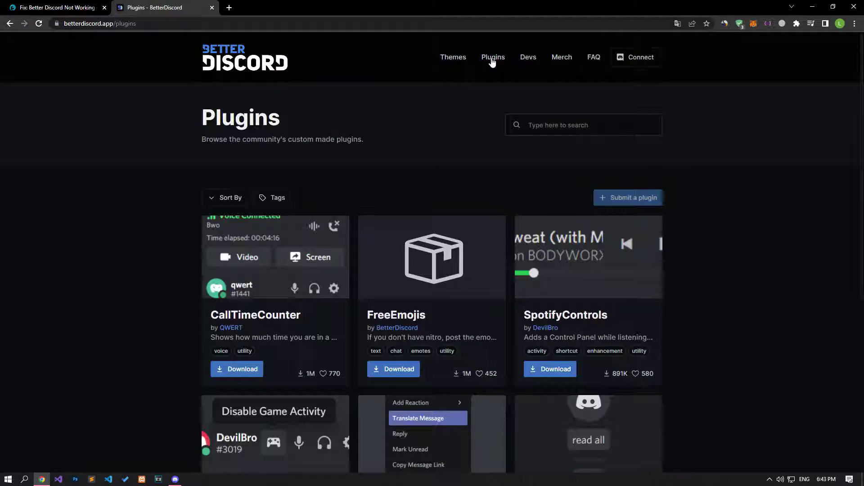
pyautogui.middleClick(331, 242)
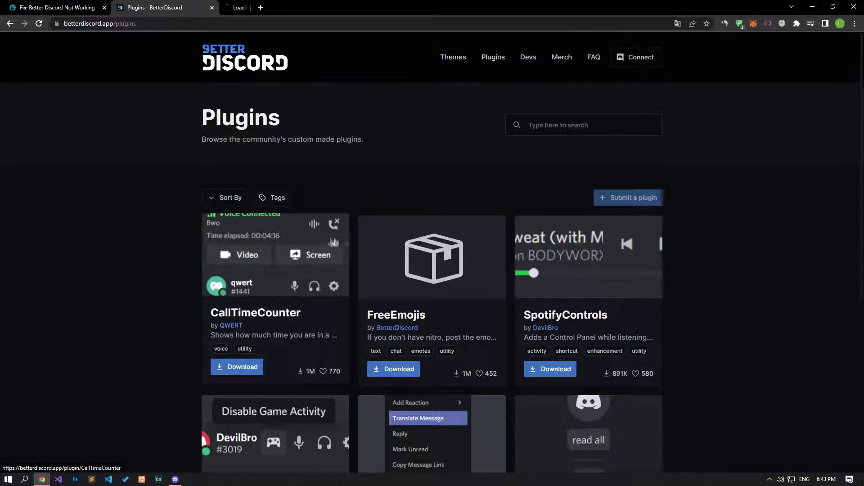
pyautogui.middleClick(504, 251)
# Download the CallTimeCounter, FreeEmojis and SpotifyControls plugin files, keeping the flagged downloads
pyautogui.hotkey('ctrl', 'Tab')
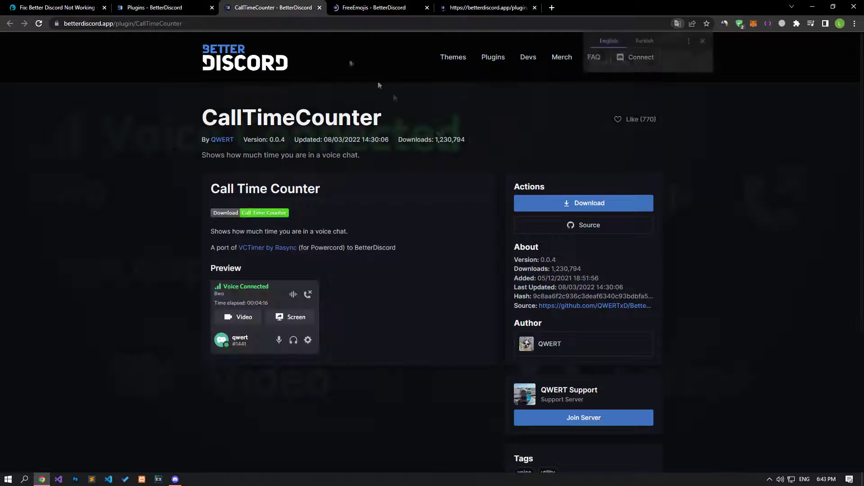
pyautogui.click(557, 205)
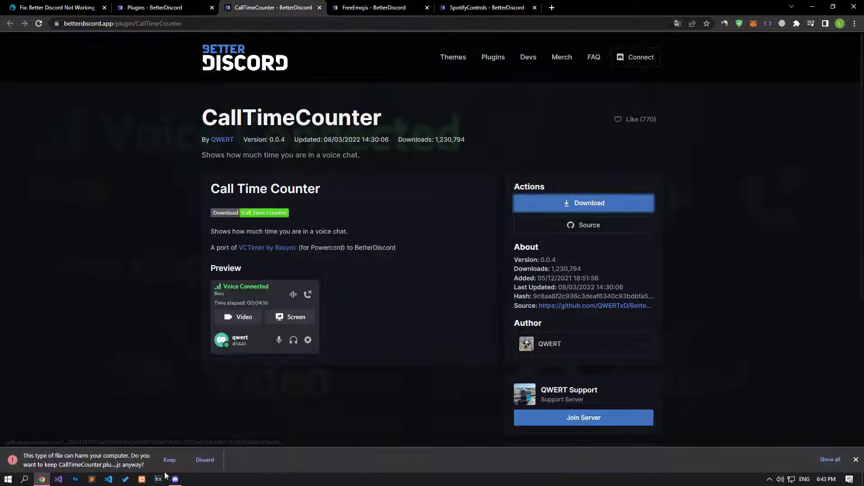
pyautogui.click(396, 7)
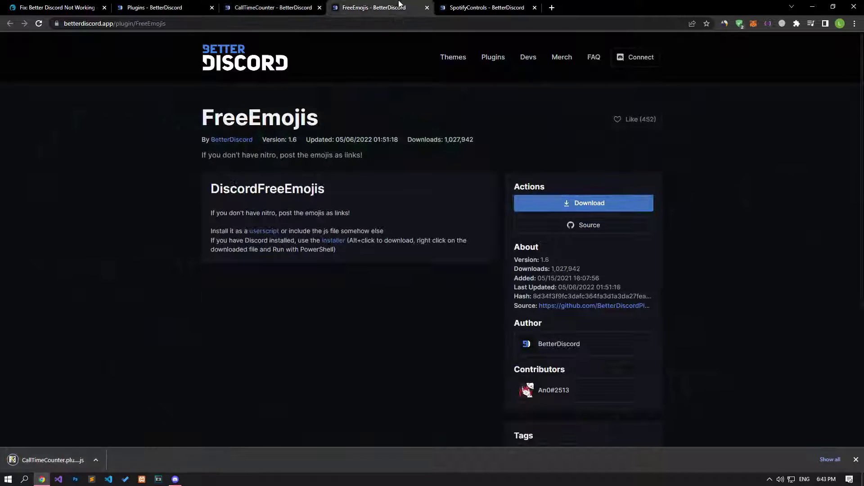
pyautogui.click(558, 203)
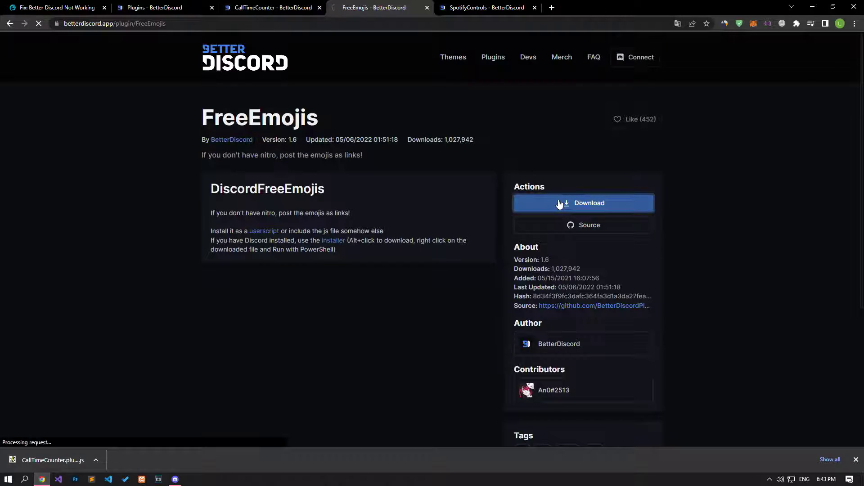
pyautogui.click(169, 459)
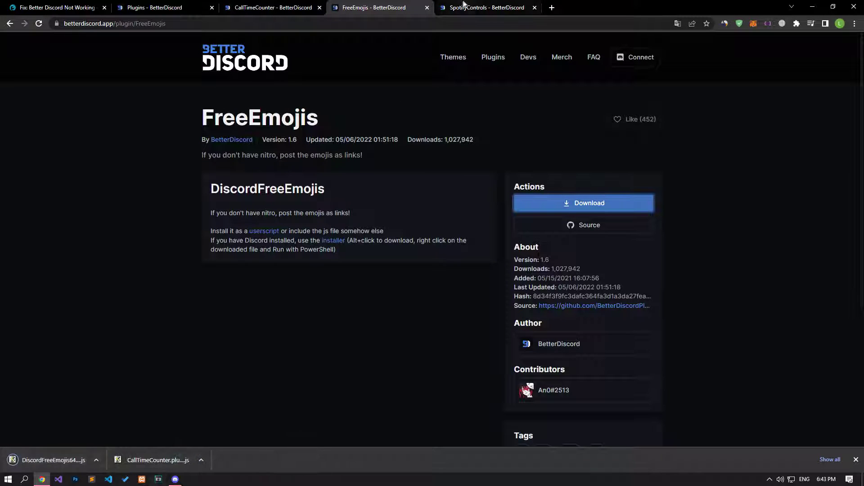
pyautogui.click(484, 7)
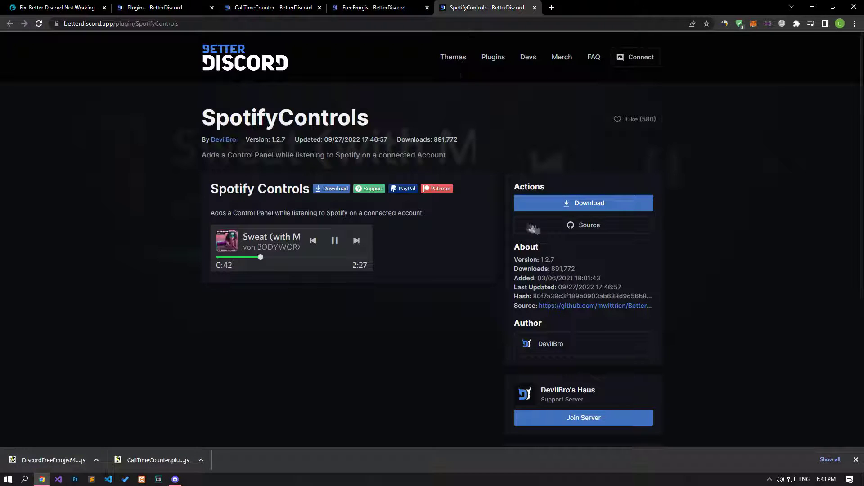
pyautogui.click(568, 209)
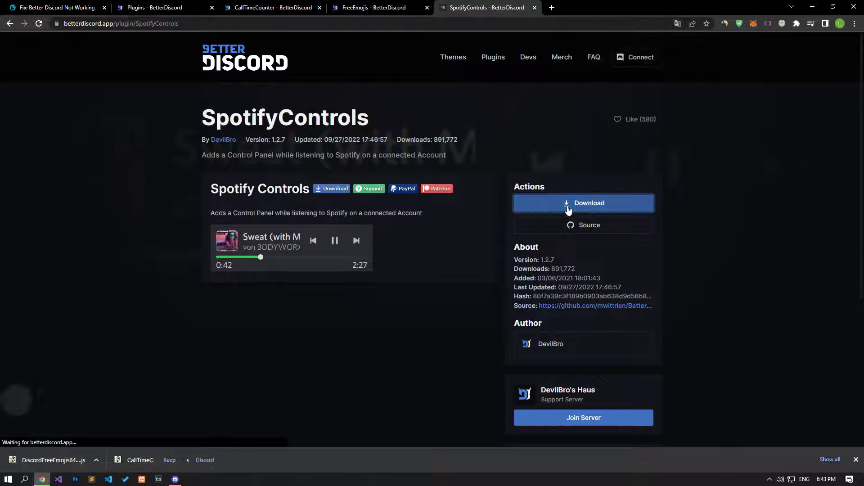
pyautogui.click(169, 460)
# Close the three plugin tabs and bring Discord's plugin settings back up
pyautogui.click(535, 7)
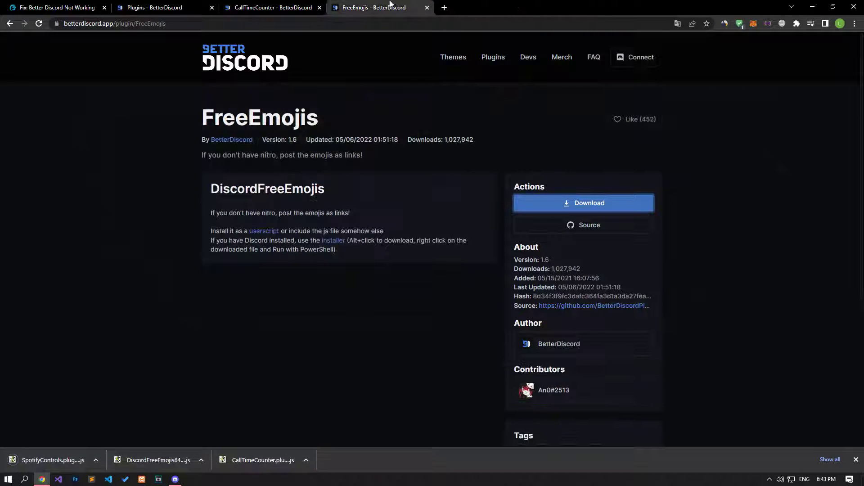
pyautogui.click(428, 7)
pyautogui.click(320, 7)
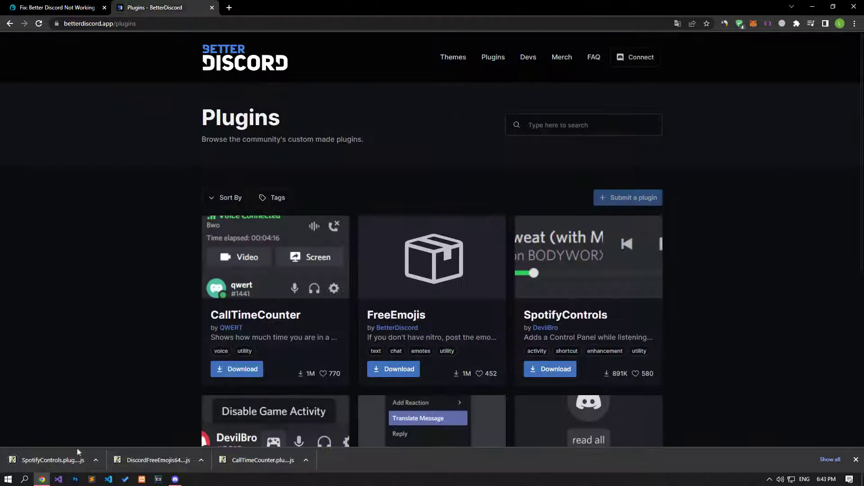
pyautogui.click(175, 479)
# Drag the SpotifyControls, FreeEmojis and CallTimeCounter downloads into the BetterDiscord plugins folder
pyautogui.click(353, 131)
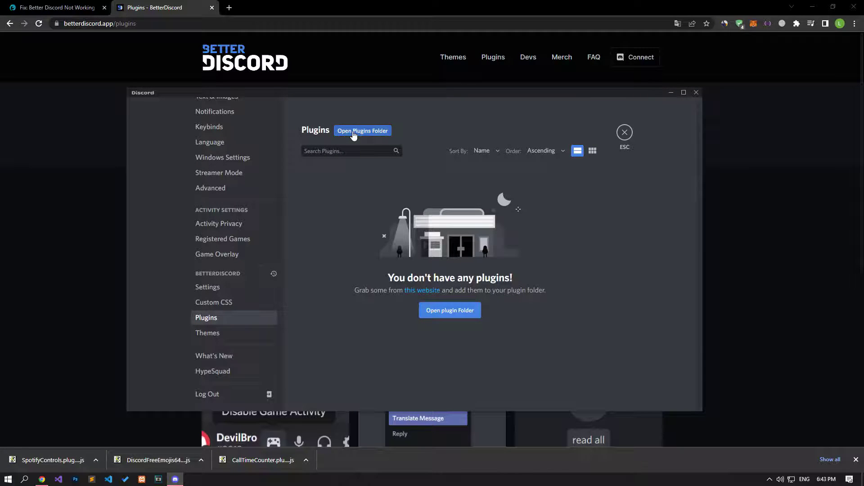
pyautogui.moveTo(53, 459); pyautogui.dragTo(487, 263)
pyautogui.click(191, 478)
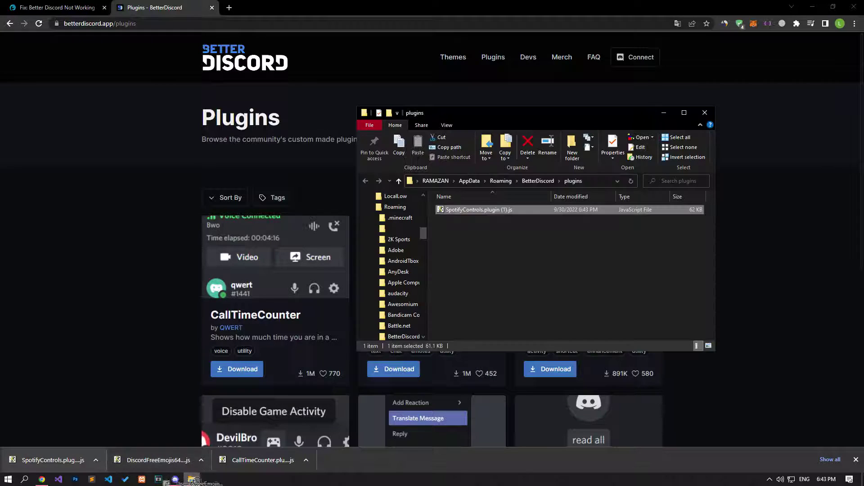
pyautogui.moveTo(341, 333); pyautogui.dragTo(486, 261)
pyautogui.moveTo(263, 460); pyautogui.dragTo(486, 261)
# Enable the CallTimeCounter, DiscordFreeEmojis and SpotifyControls plugins, then return to the fix article
pyautogui.click(175, 479)
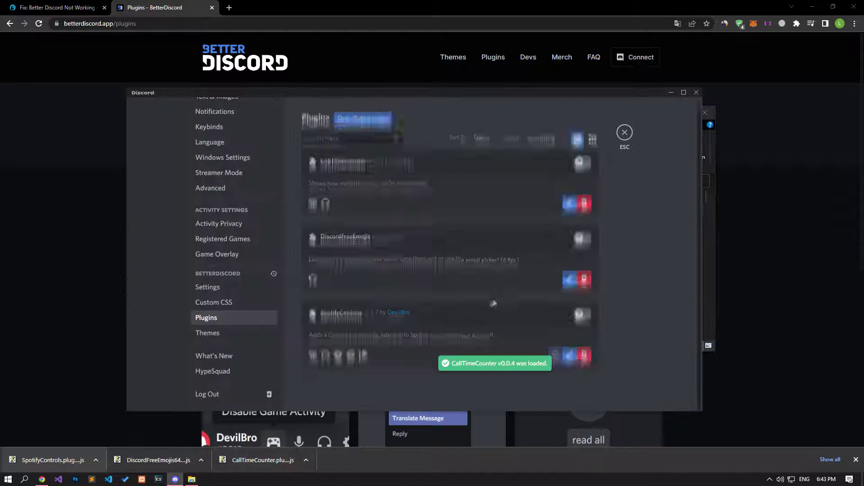
pyautogui.click(582, 174)
pyautogui.click(582, 250)
pyautogui.click(582, 326)
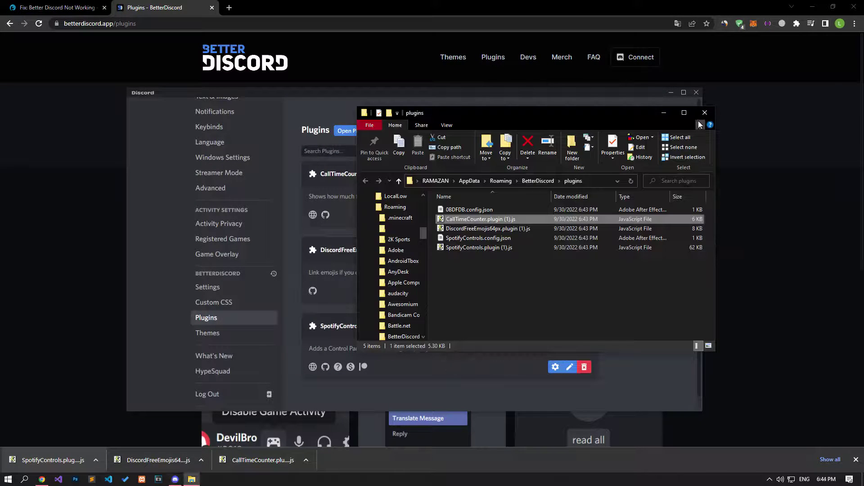
pyautogui.click(31, 7)
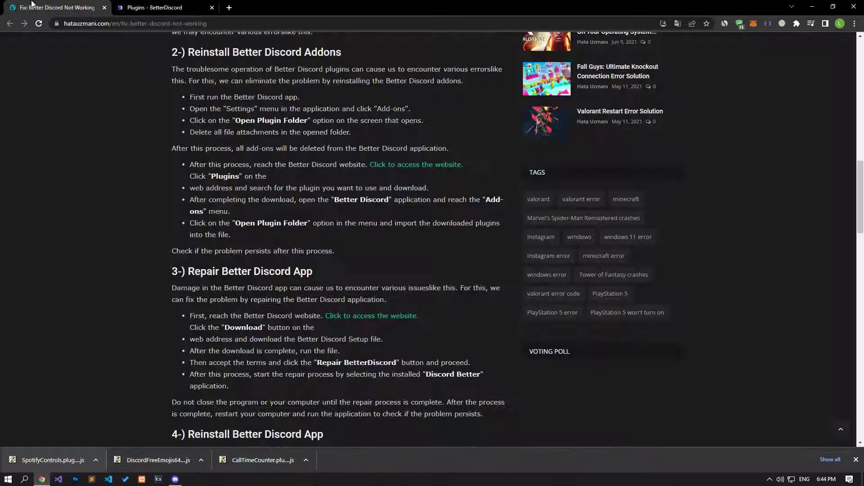
# Dismiss the downloads list, follow the article's link to betterdiscord.app, and close the old plugins tab
pyautogui.scroll(-4, 104, 194)
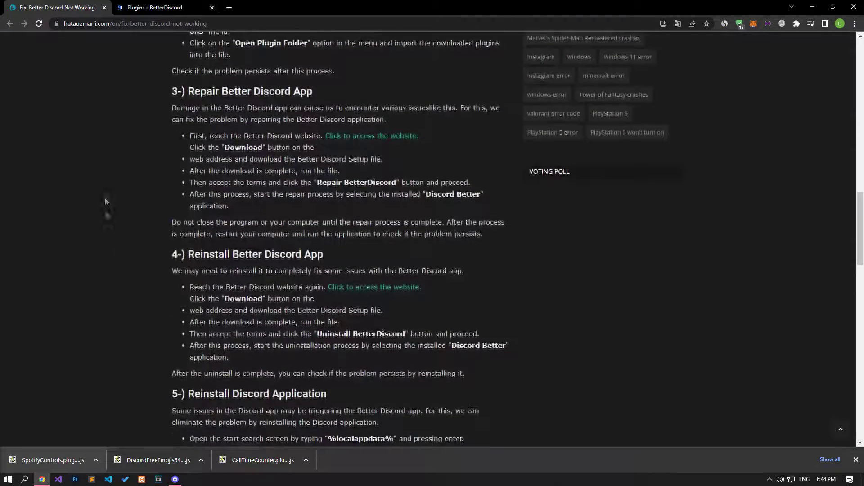
pyautogui.click(856, 460)
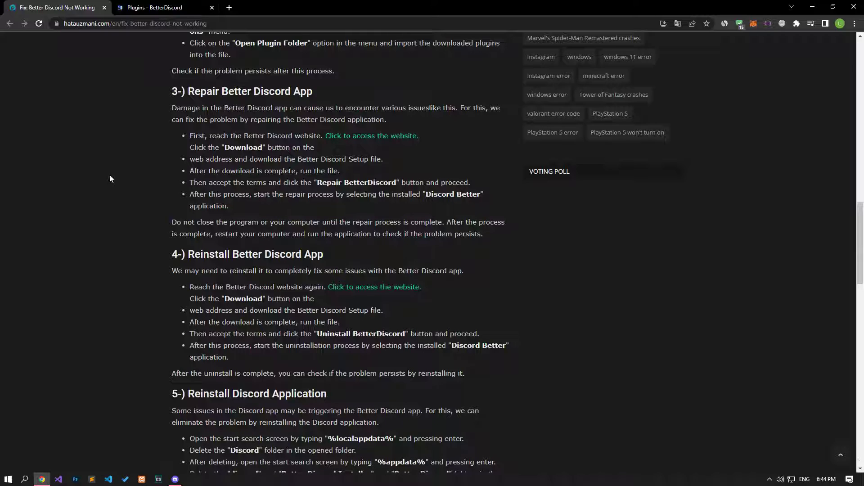
pyautogui.click(368, 136)
pyautogui.middleClick(299, 7)
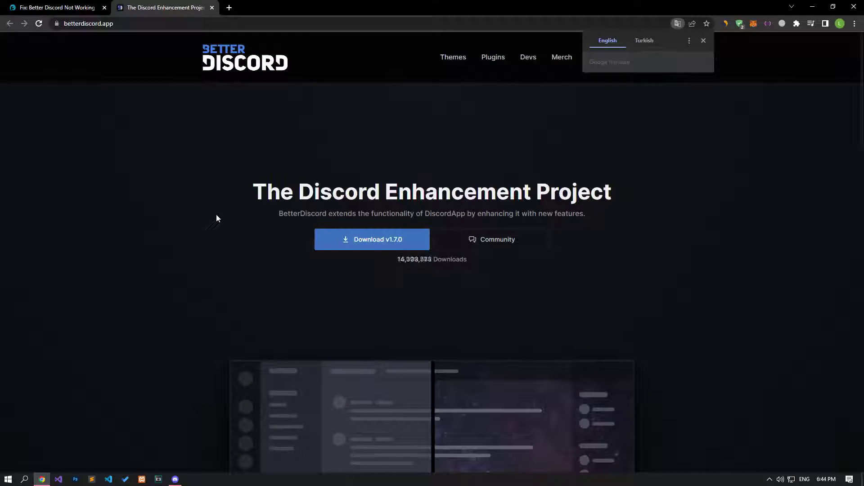
# Download the BetterDiscord v1.7.0 installer, keep it despite the warning, and run it
pyautogui.click(370, 245)
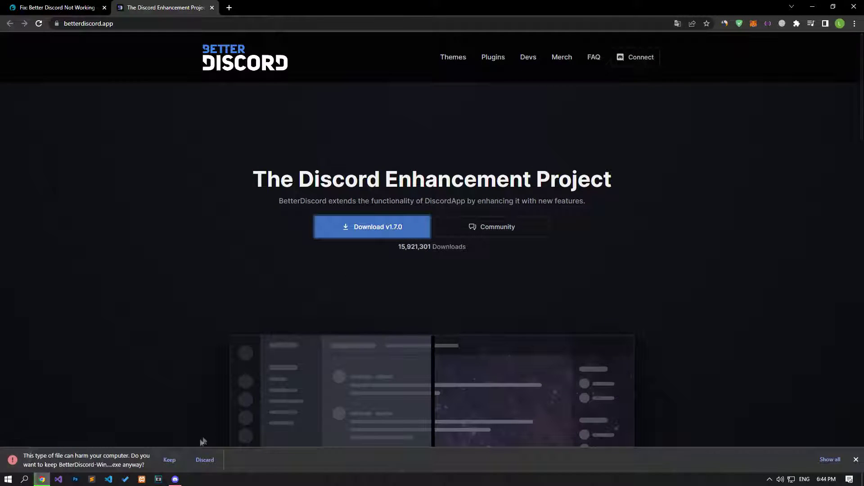
pyautogui.click(183, 459)
pyautogui.click(54, 458)
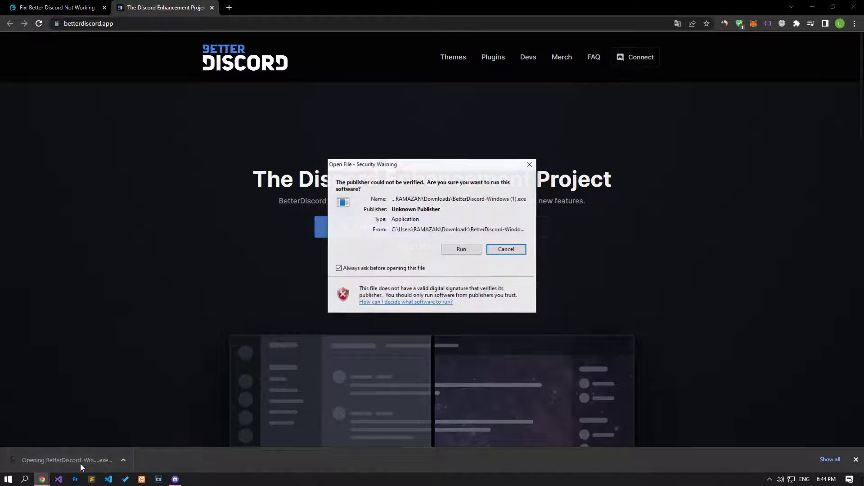
pyautogui.click(468, 249)
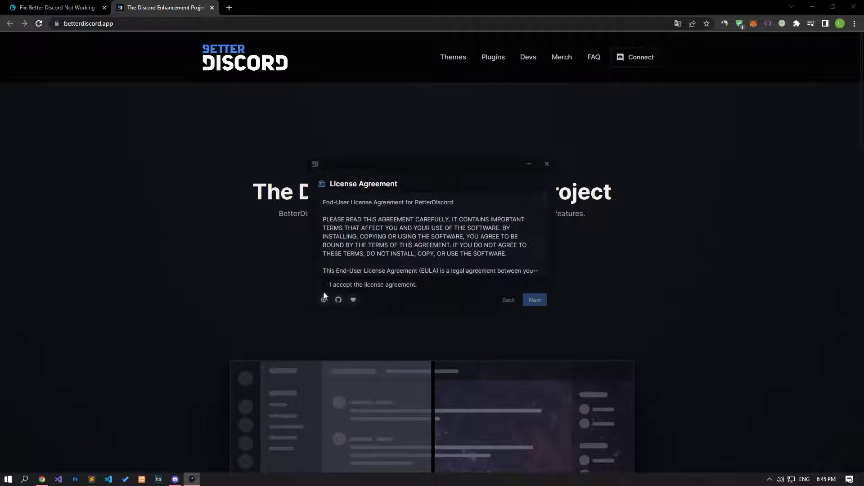
# Accept the license and repair BetterDiscord on the main Discord install, then close the installer
pyautogui.click(322, 287)
pyautogui.click(534, 301)
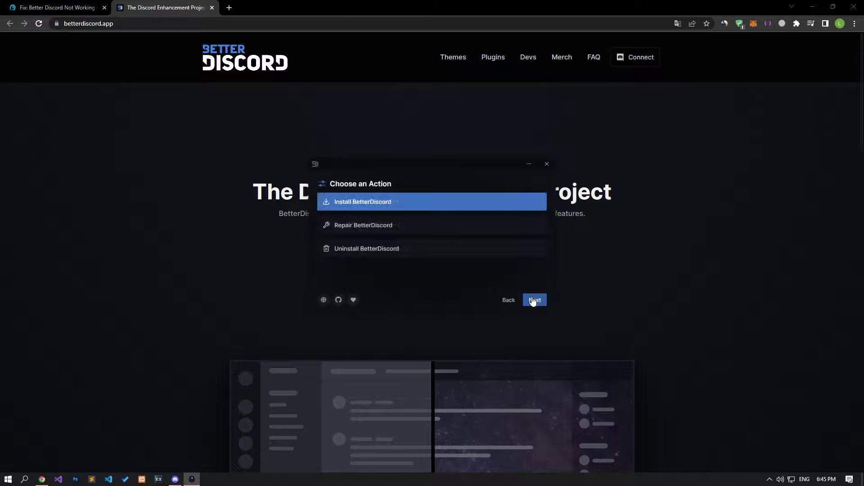
pyautogui.click(351, 230)
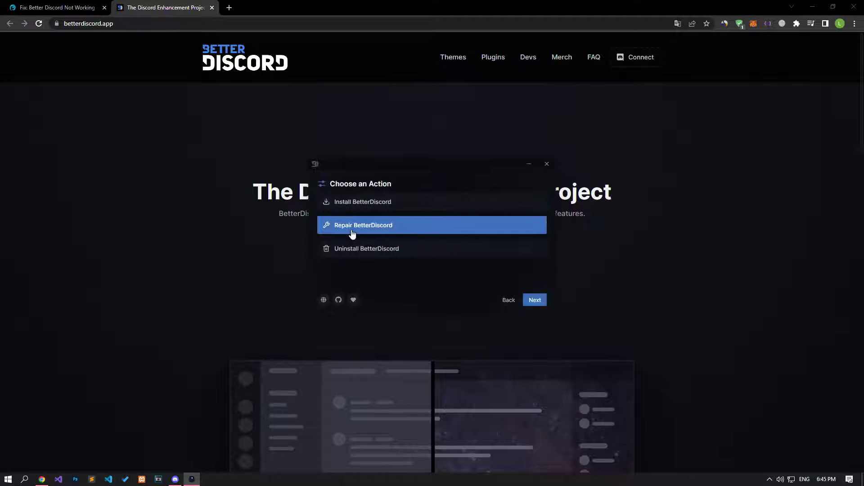
pyautogui.click(533, 300)
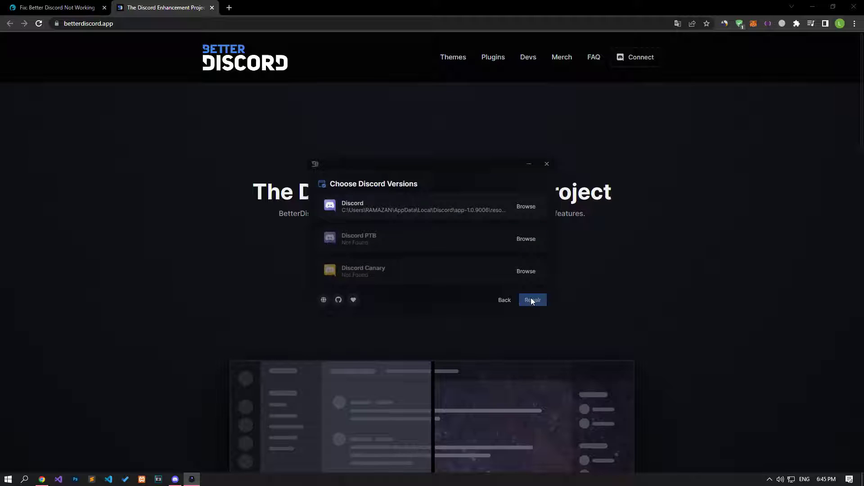
pyautogui.click(410, 213)
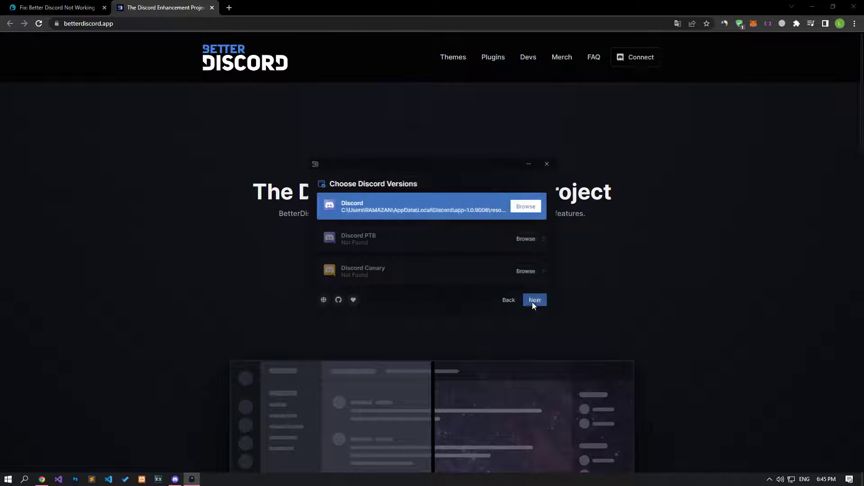
pyautogui.click(532, 302)
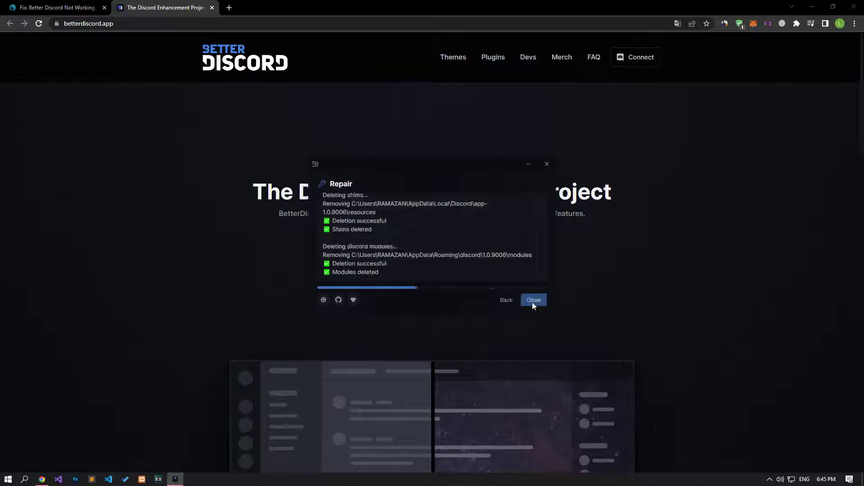
pyautogui.click(500, 244)
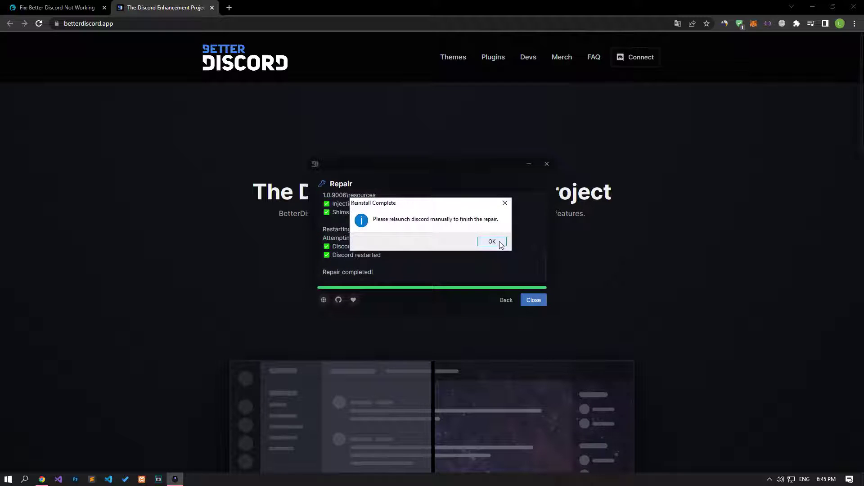
pyautogui.click(491, 242)
pyautogui.click(534, 300)
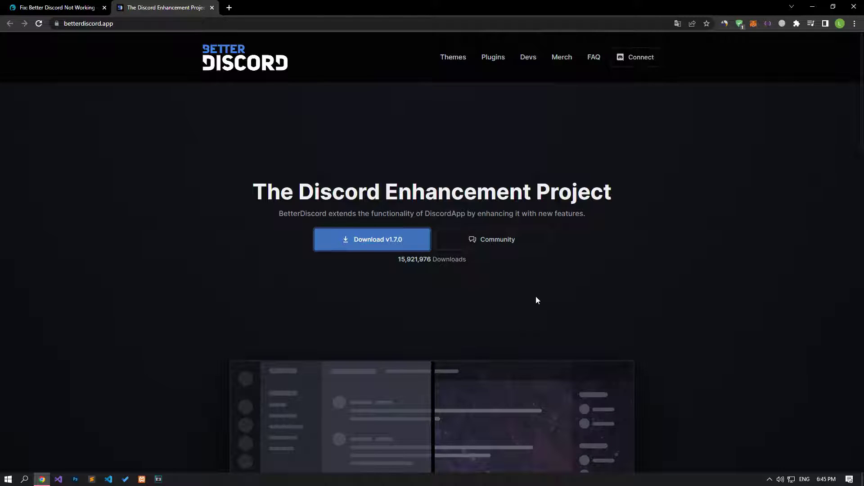
pyautogui.click(90, 8)
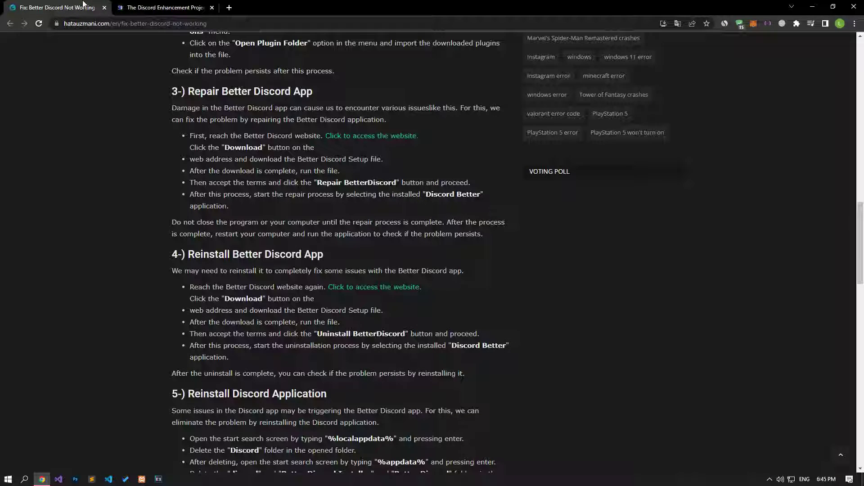
# Close the BetterDiscord tab and rerun the downloaded installer from Chrome's downloads list
pyautogui.click(212, 7)
pyautogui.scroll(-3, 137, 185)
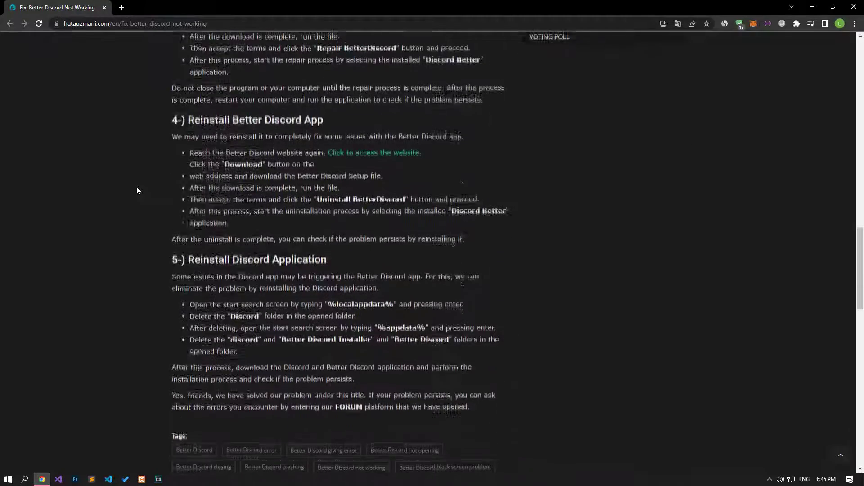
pyautogui.scroll(-1, 137, 190)
pyautogui.click(855, 24)
pyautogui.click(769, 83)
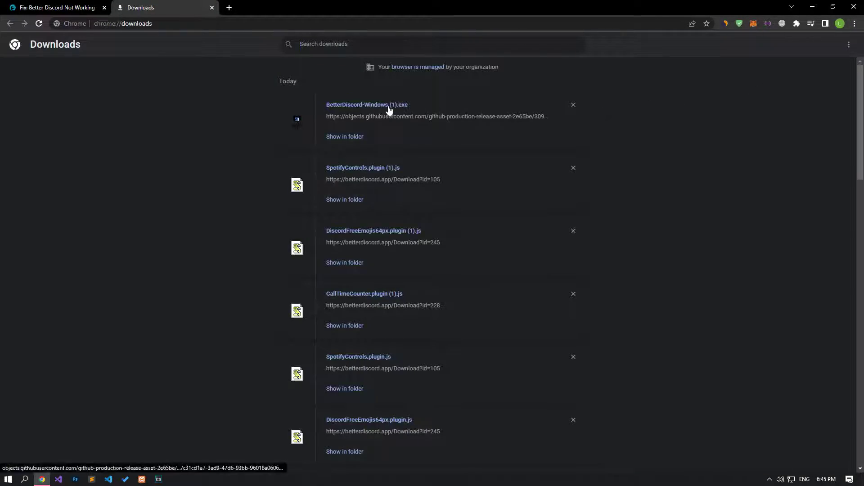
pyautogui.click(389, 107)
pyautogui.click(461, 248)
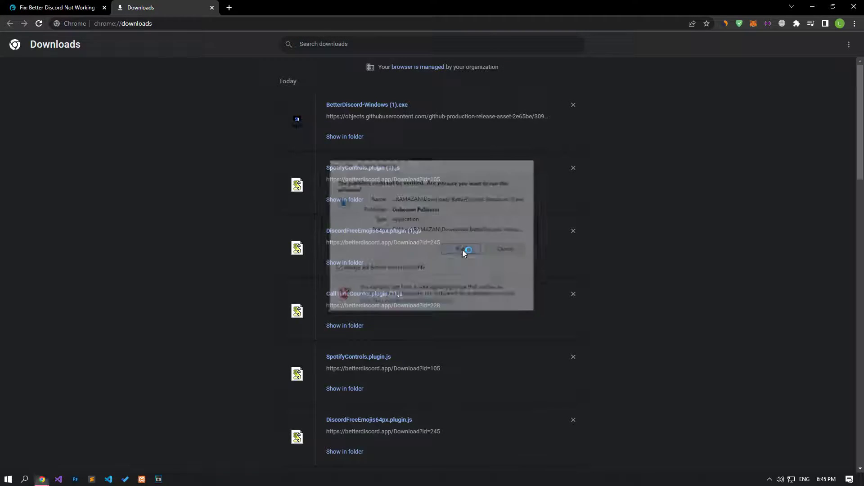
pyautogui.click(212, 7)
# Accept the license and uninstall BetterDiscord from the main Discord install
pyautogui.click(322, 284)
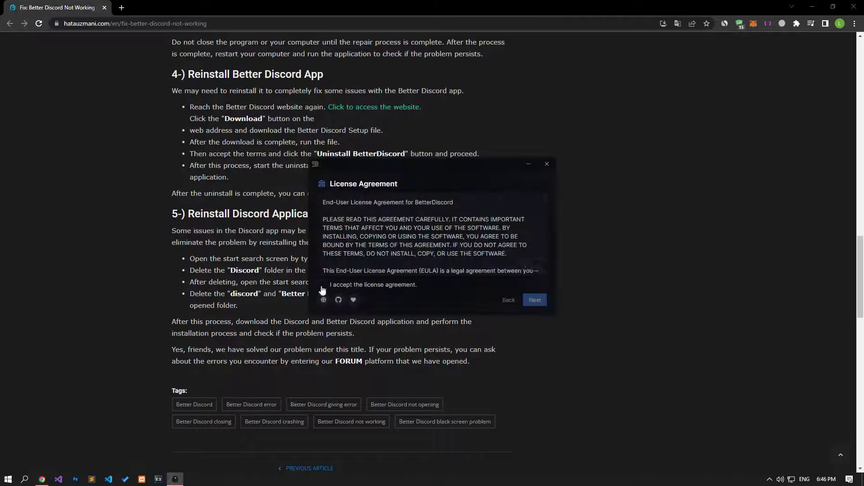
pyautogui.click(541, 301)
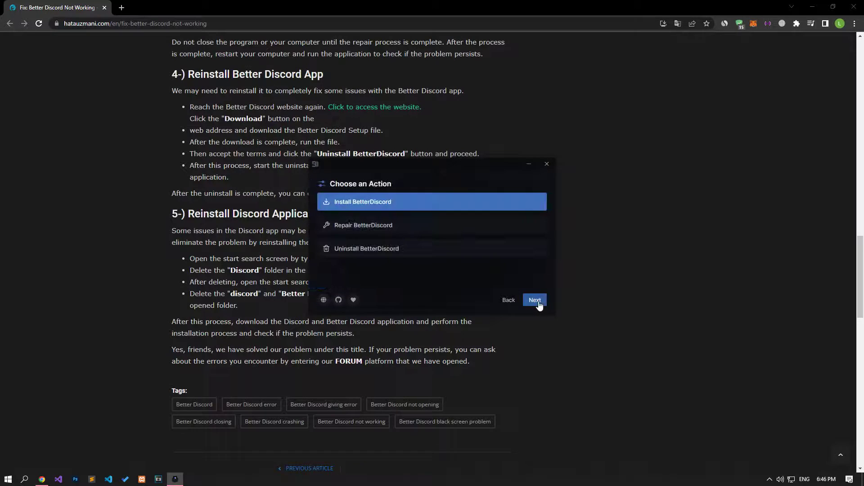
pyautogui.click(373, 251)
pyautogui.click(535, 300)
pyautogui.click(432, 204)
pyautogui.click(531, 300)
pyautogui.click(532, 300)
# Relaunch the installer from the downloads list and install BetterDiscord on the main Discord
pyautogui.click(854, 24)
pyautogui.click(787, 87)
pyautogui.click(367, 105)
pyautogui.click(459, 251)
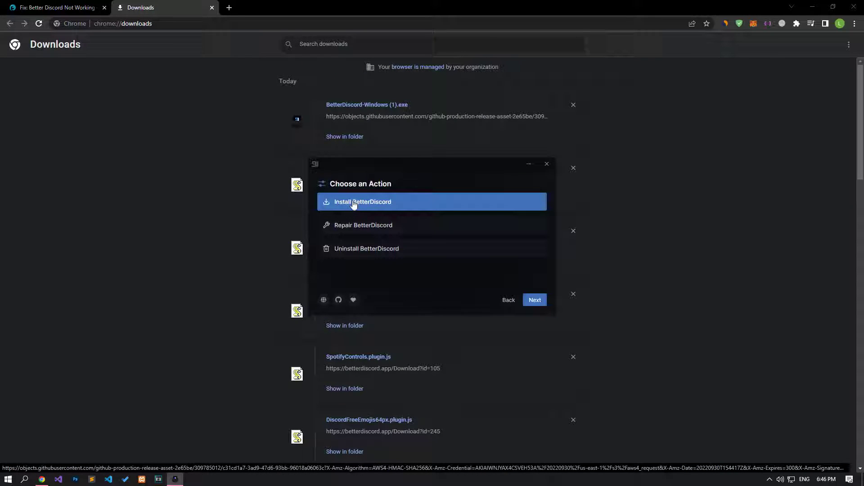
pyautogui.click(541, 301)
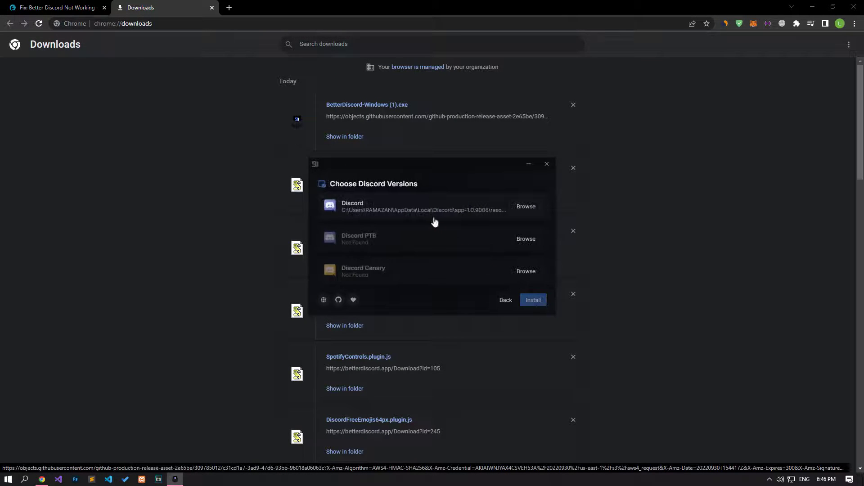
pyautogui.click(434, 218)
pyautogui.click(524, 300)
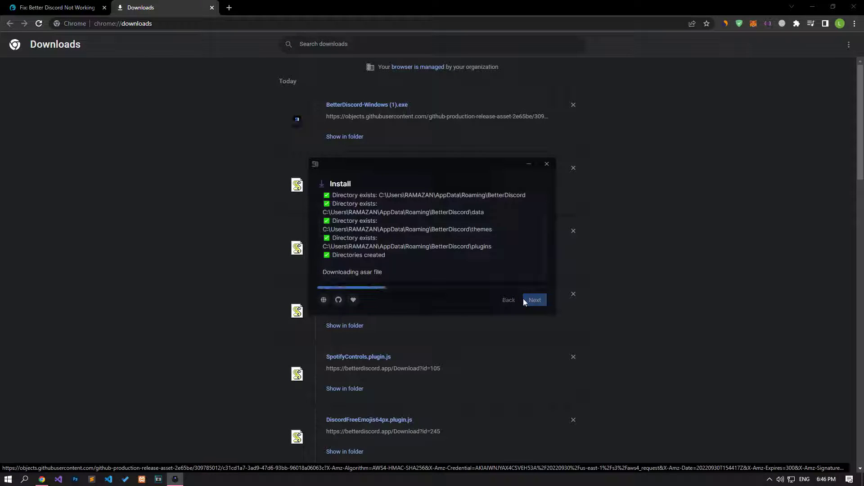
pyautogui.click(212, 8)
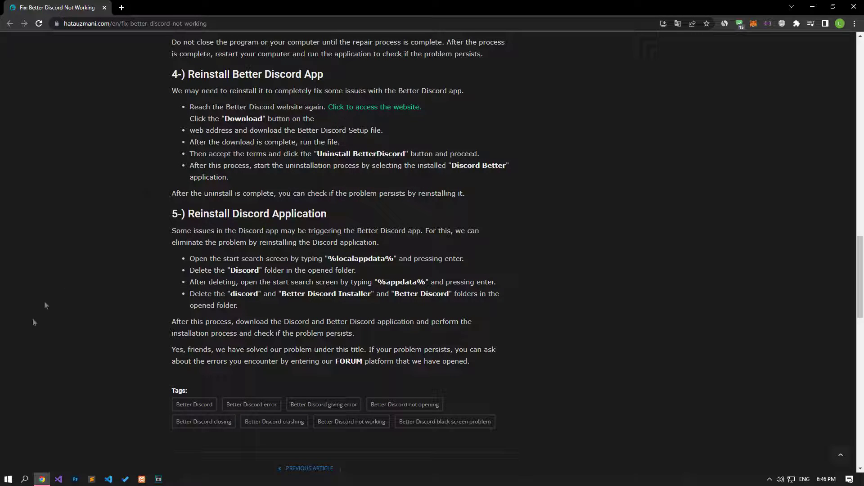
pyautogui.click(2, 478)
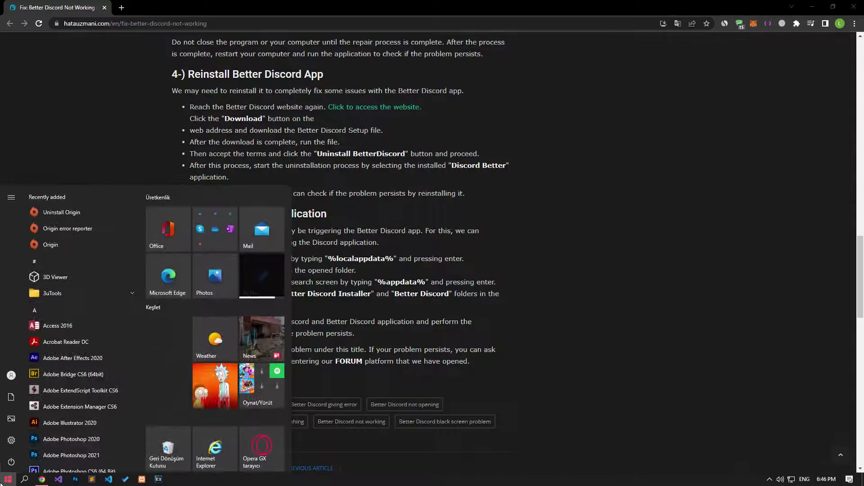
# Open %localappdata%, delete its Discord folder, and close File Explorer
pyautogui.write('%')
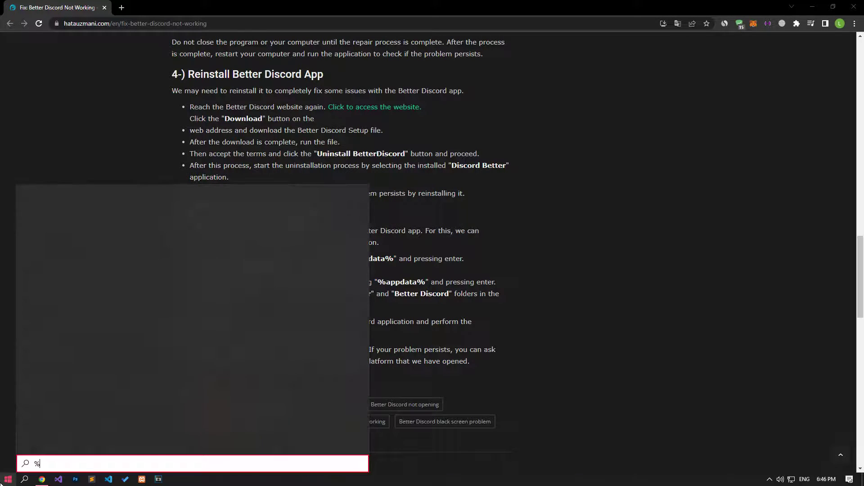
pyautogui.write('localappdata%')
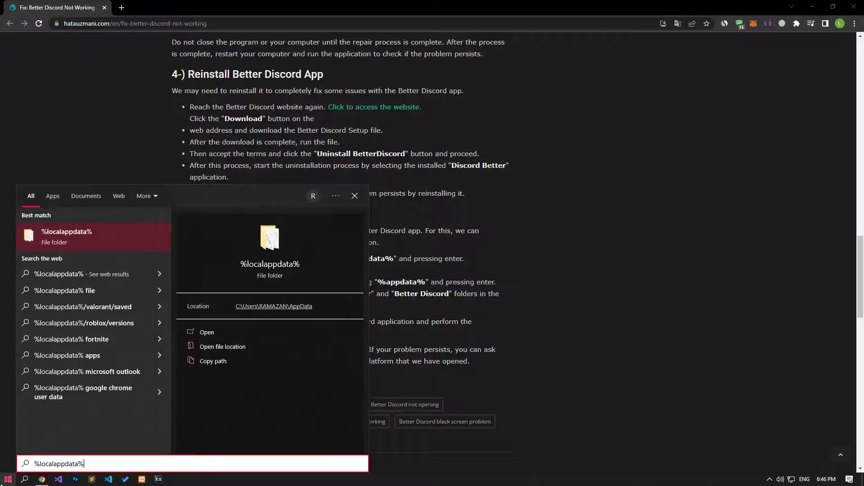
pyautogui.press('Return')
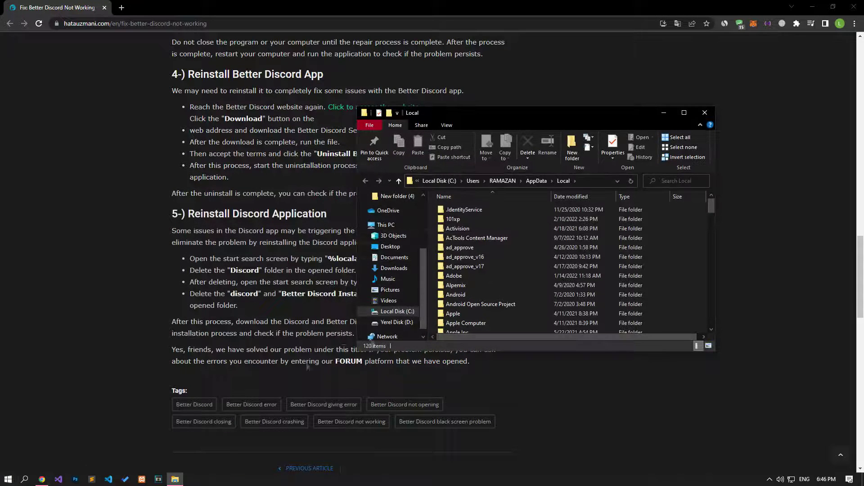
pyautogui.click(487, 287)
pyautogui.press('d')
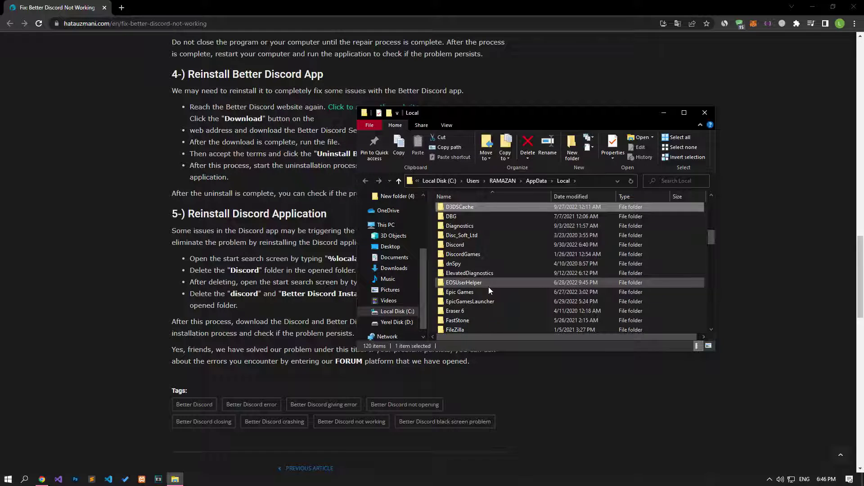
pyautogui.press('d')
pyautogui.press('d')
pyautogui.press('d')
pyautogui.press('d')
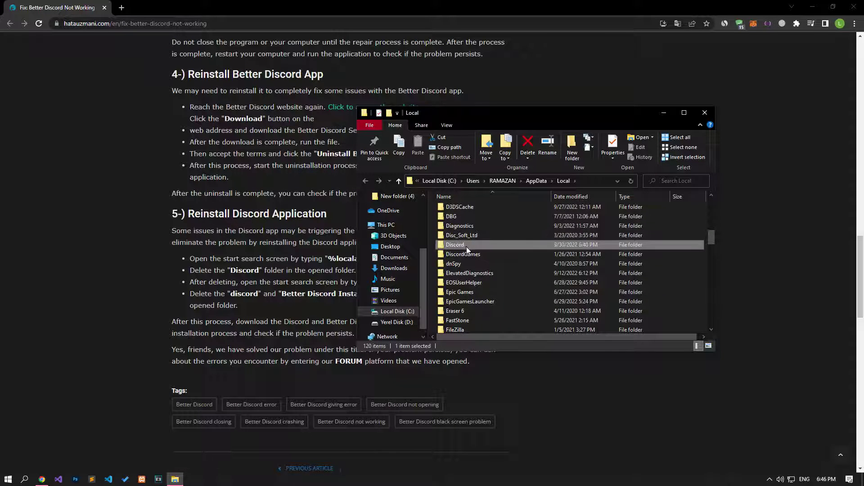
pyautogui.rightClick(469, 248)
pyautogui.click(500, 442)
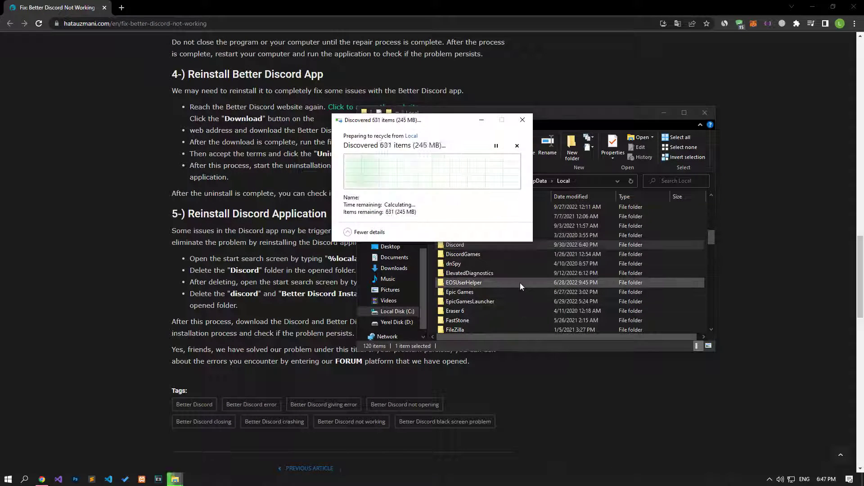
pyautogui.click(705, 113)
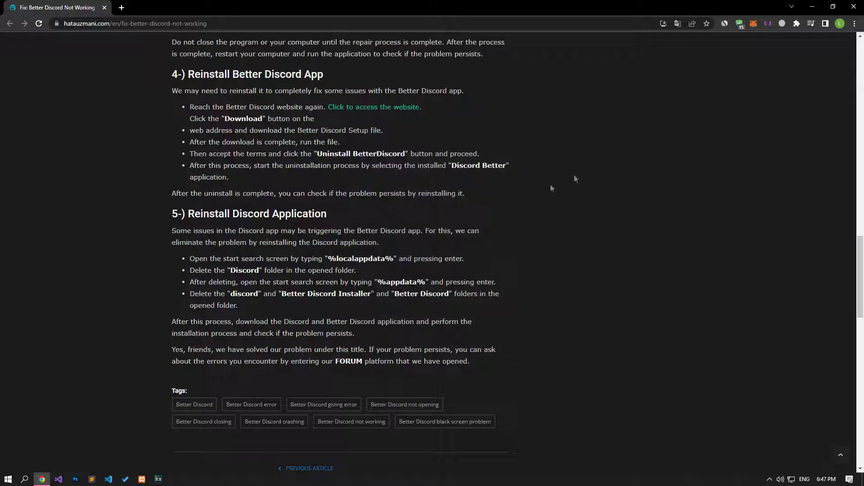
# Open %appdata% and delete the discord folder in Roaming
pyautogui.click(8, 480)
pyautogui.write('%appdata%')
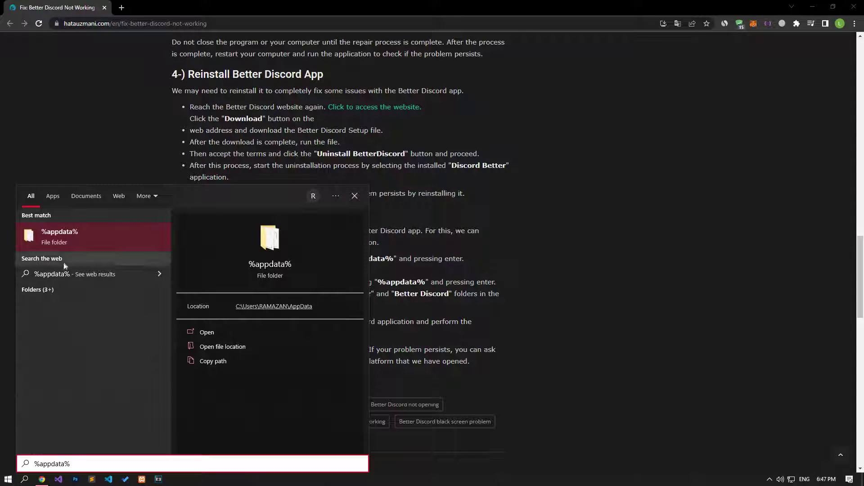
pyautogui.click(66, 228)
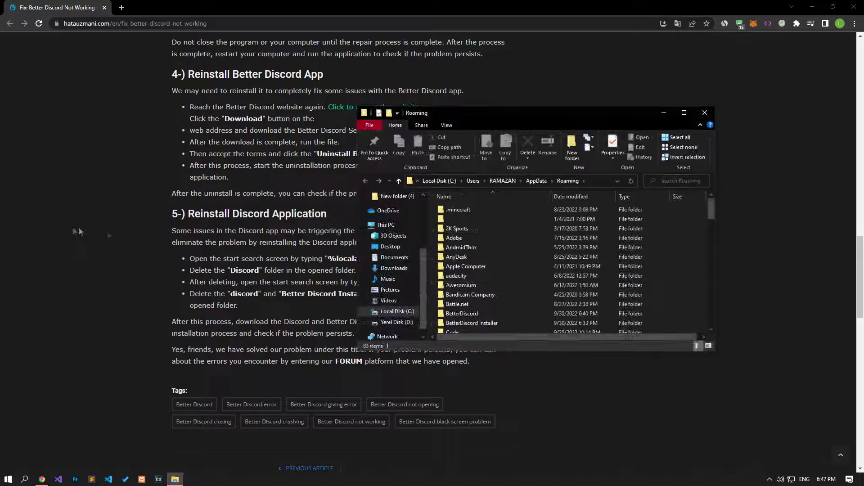
pyautogui.click(507, 238)
pyautogui.scroll(-5, 507, 236)
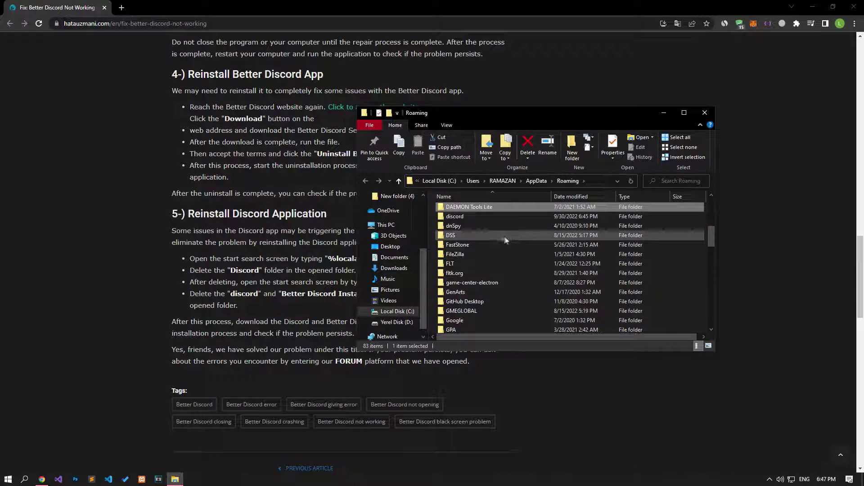
pyautogui.click(470, 218)
pyautogui.rightClick(470, 220)
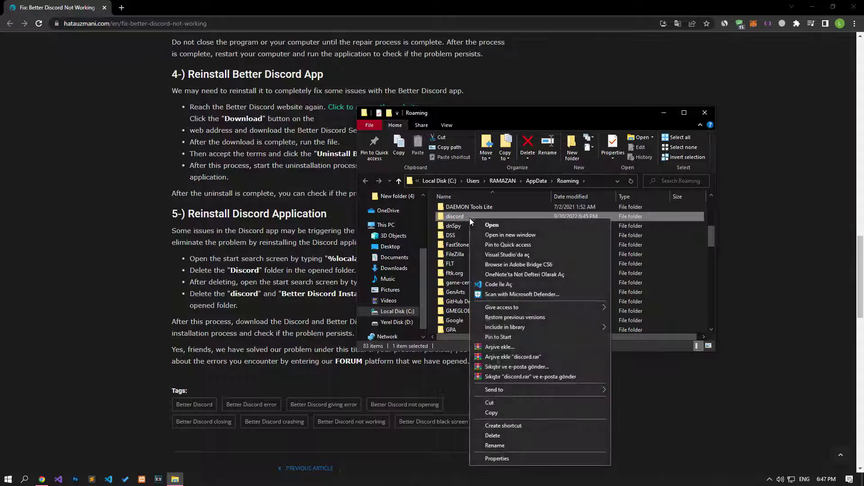
pyautogui.click(493, 435)
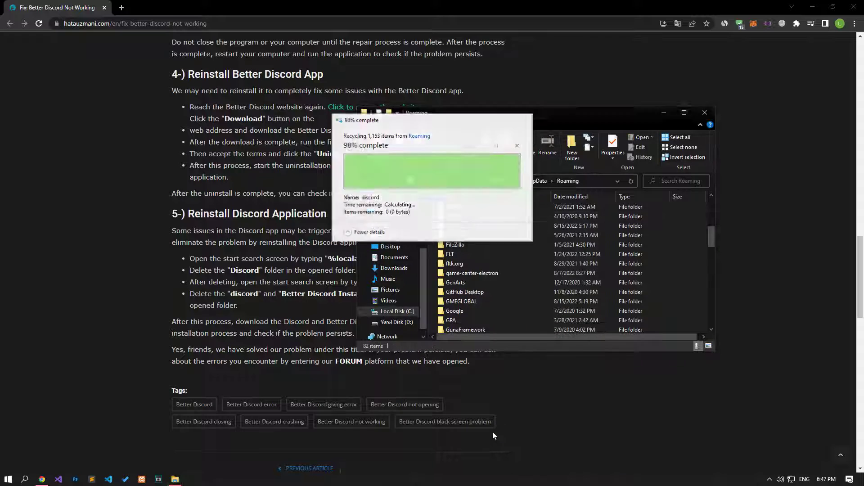
# Delete the BetterDiscord and BetterDiscord Installer folders, then close the Roaming window
pyautogui.click(460, 226)
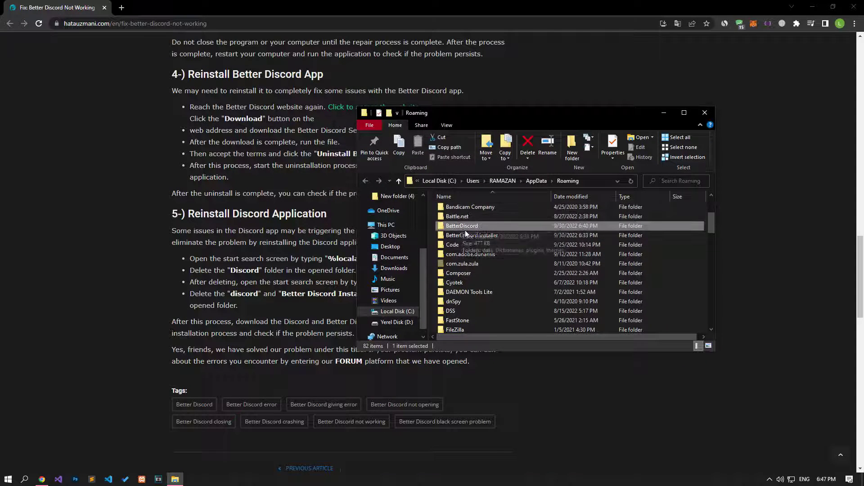
pyautogui.rightClick(461, 226)
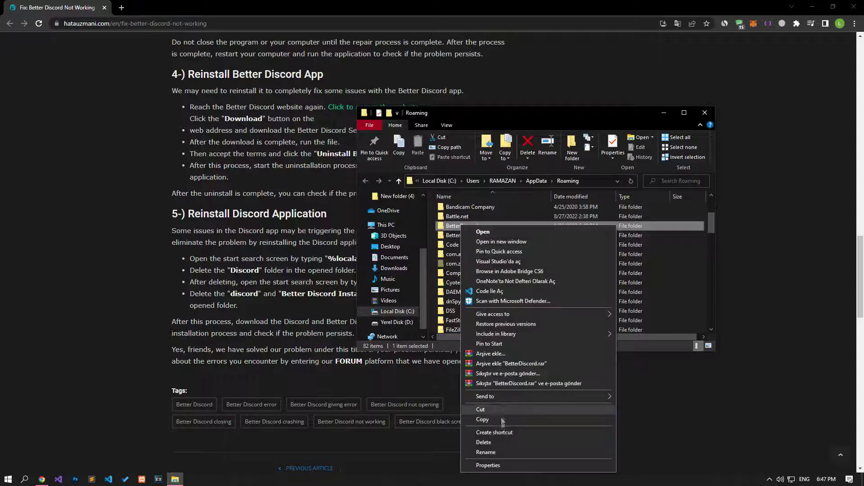
pyautogui.click(499, 443)
pyautogui.click(461, 227)
pyautogui.rightClick(462, 228)
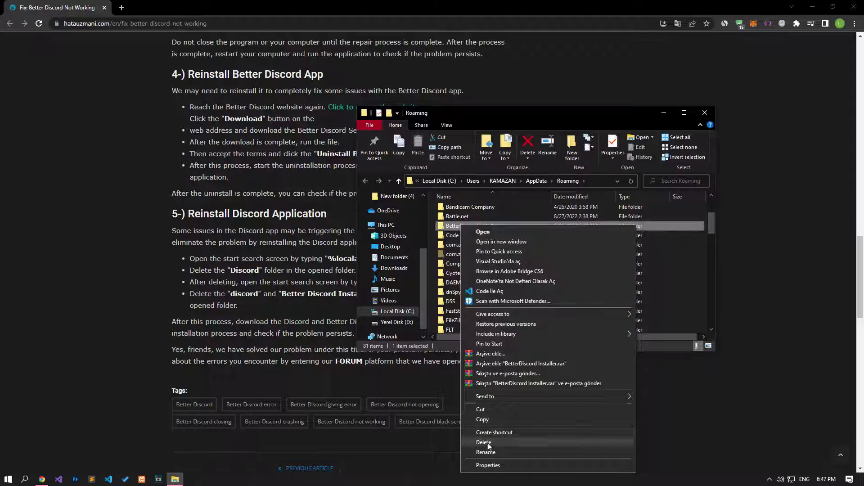
pyautogui.click(486, 442)
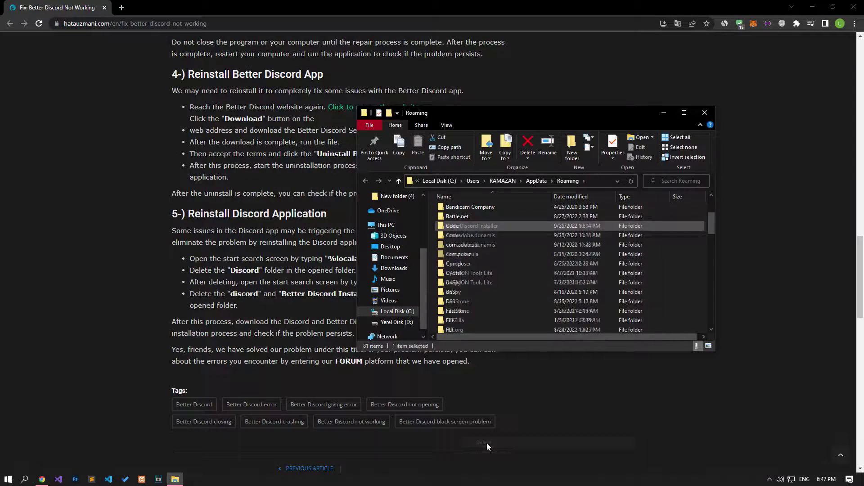
pyautogui.click(705, 113)
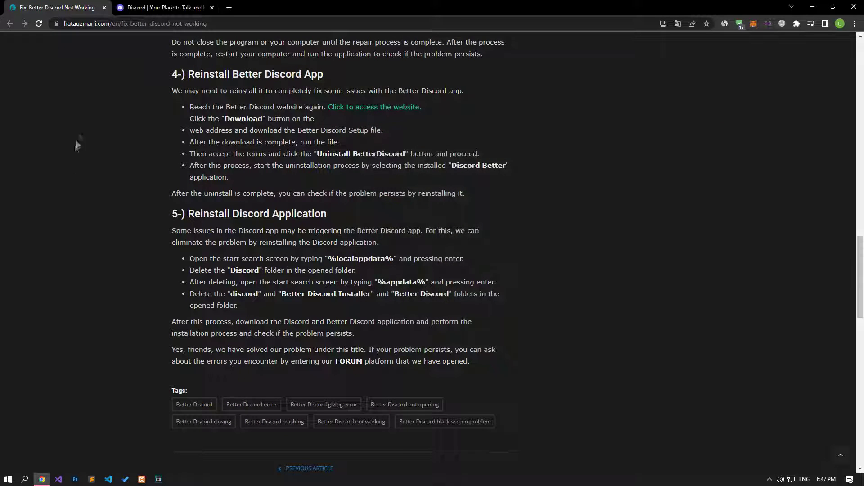
# Download the Discord for Windows installer from the discord.com homepage
pyautogui.click(129, 12)
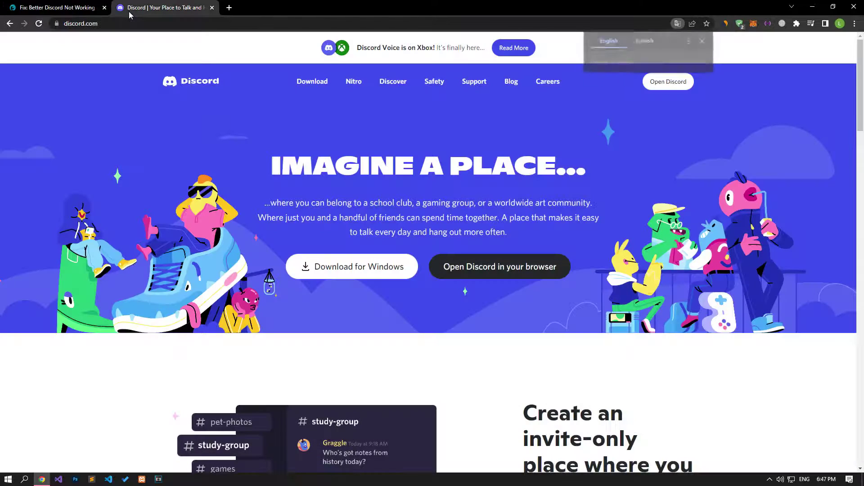
pyautogui.click(84, 25)
pyautogui.moveTo(85, 30); pyautogui.dragTo(46, 36)
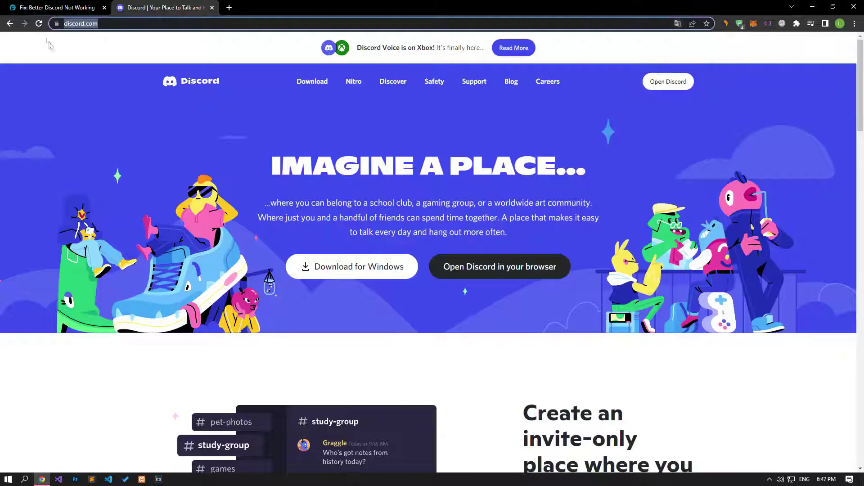
pyautogui.click(355, 276)
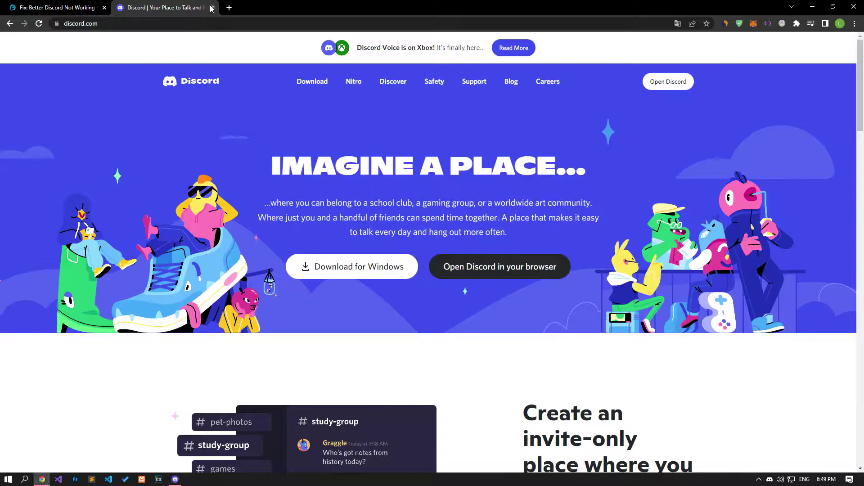
# Close the Discord tab and reopen the BetterDiscord website from the article's link
pyautogui.click(212, 7)
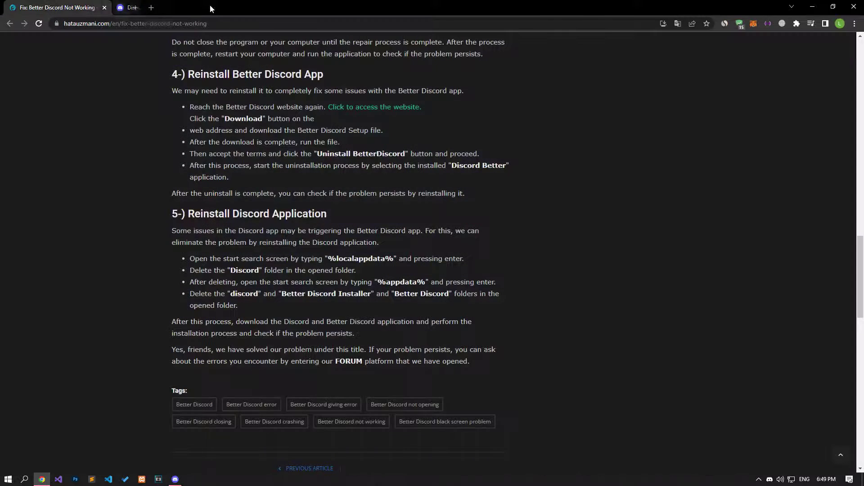
pyautogui.click(370, 108)
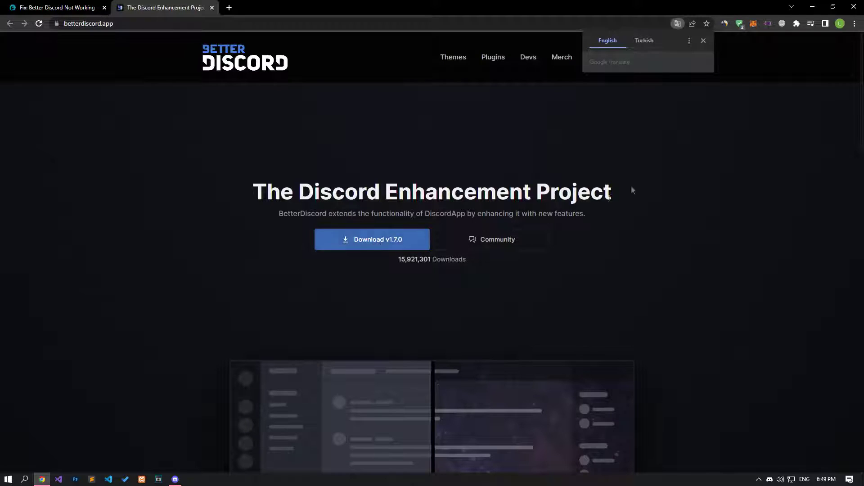
pyautogui.click(854, 23)
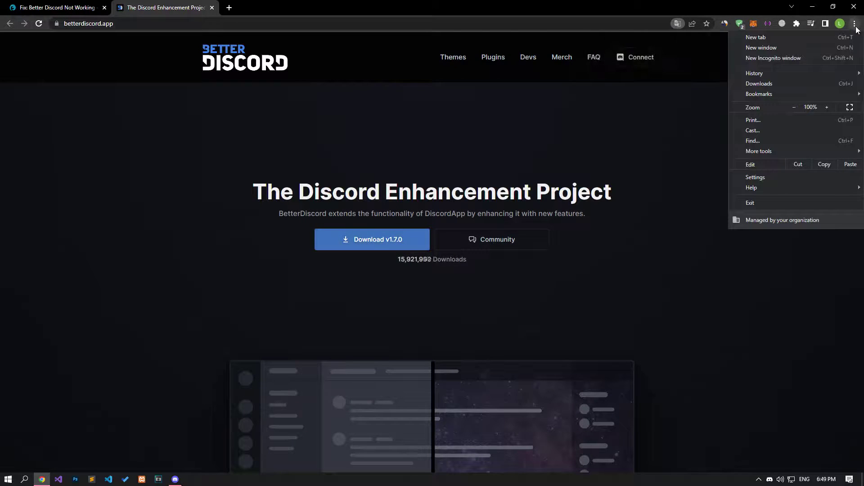
# Run BetterDiscord-Windows (1).exe and install BetterDiscord into the regular Discord app after accepting the license
pyautogui.click(773, 85)
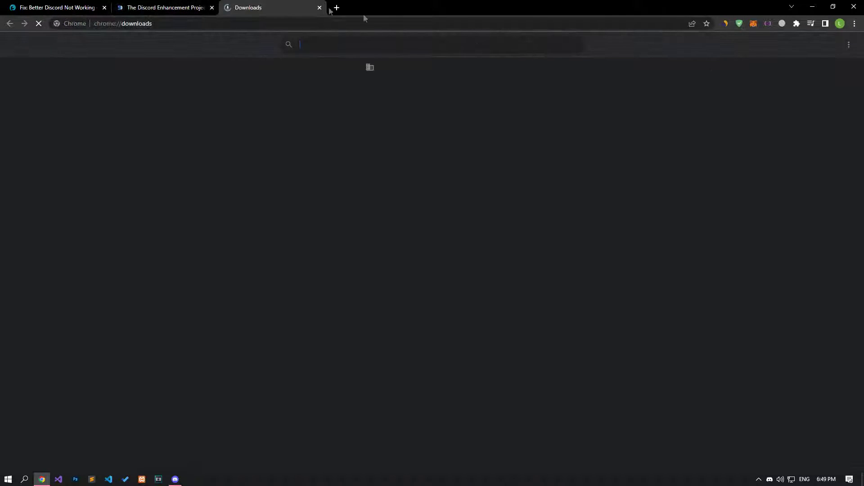
pyautogui.click(344, 171)
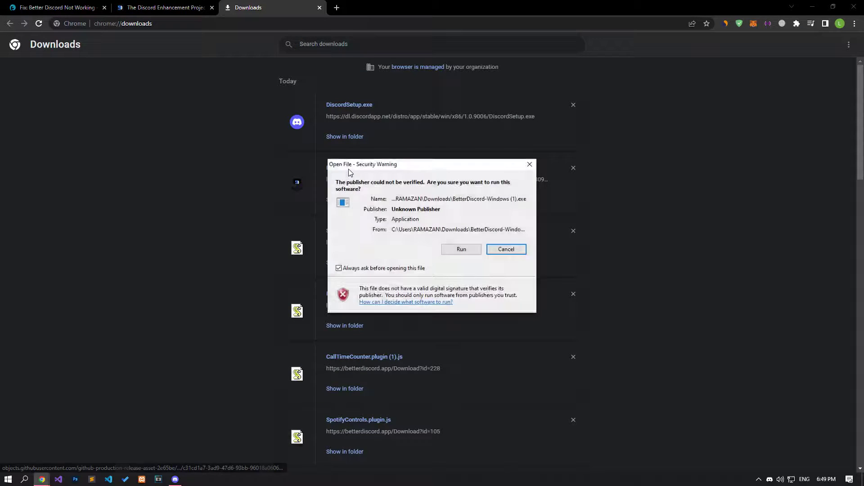
pyautogui.click(461, 249)
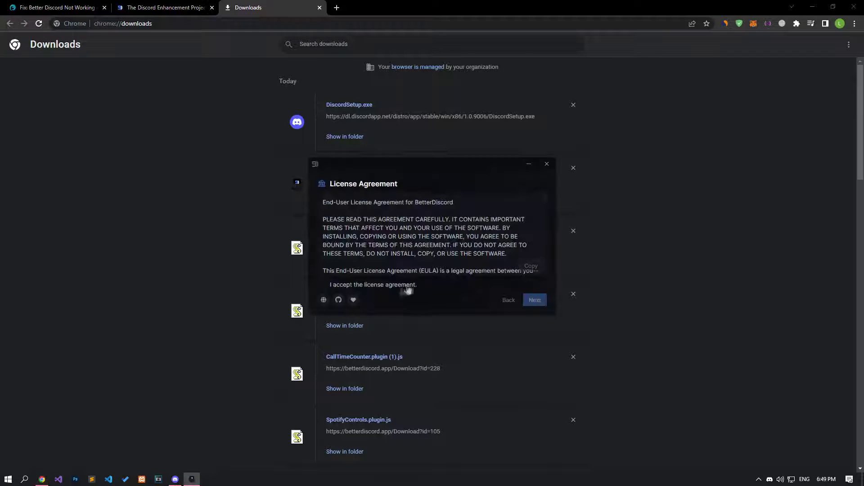
pyautogui.click(321, 284)
pyautogui.click(527, 300)
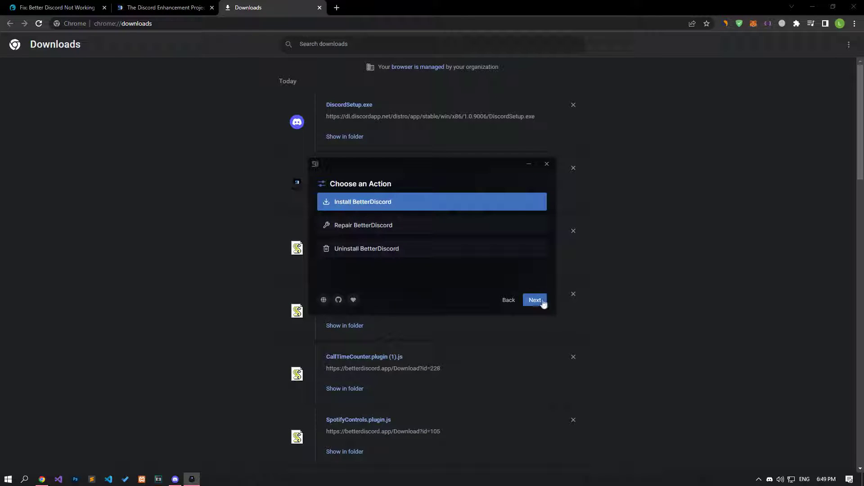
pyautogui.click(544, 302)
pyautogui.click(377, 215)
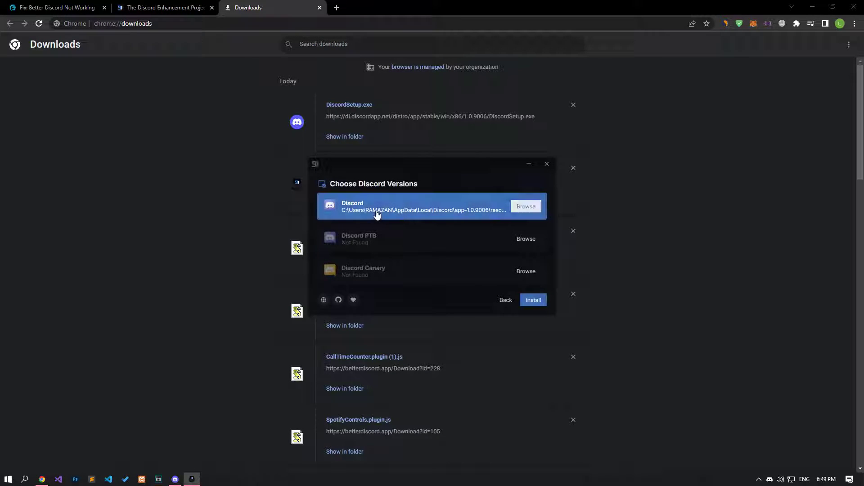
pyautogui.click(542, 299)
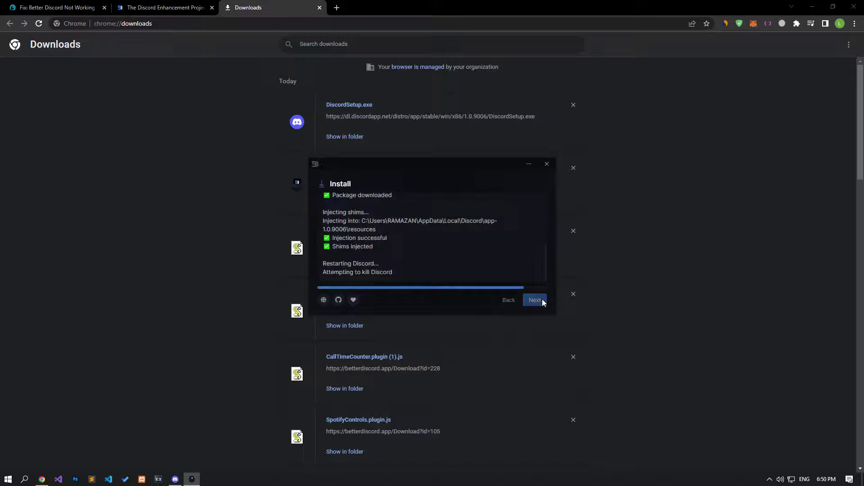
pyautogui.click(542, 299)
# Close the leftover browser tabs and search Start for Discord
pyautogui.hotkey('ctrl', 'w')
pyautogui.hotkey('ctrl', 'w')
pyautogui.click(3, 480)
pyautogui.write('Discord')
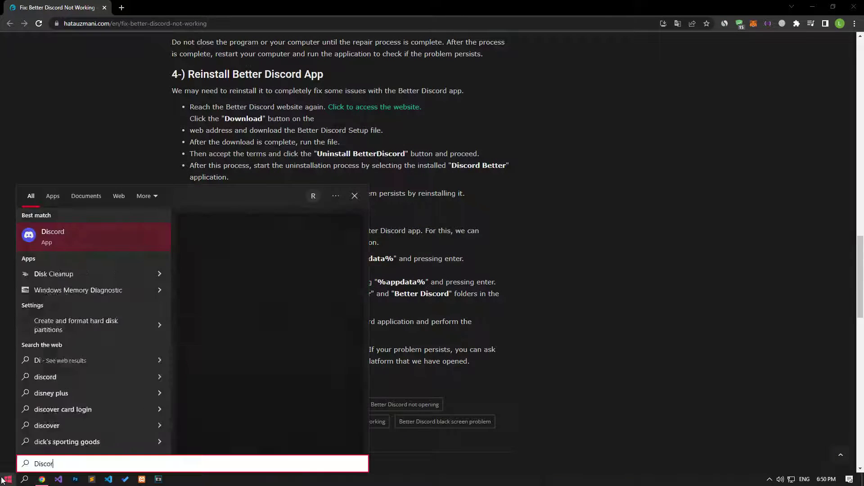
# Launch the newly installed Discord app, then search Start for 'virus'
pyautogui.click(63, 237)
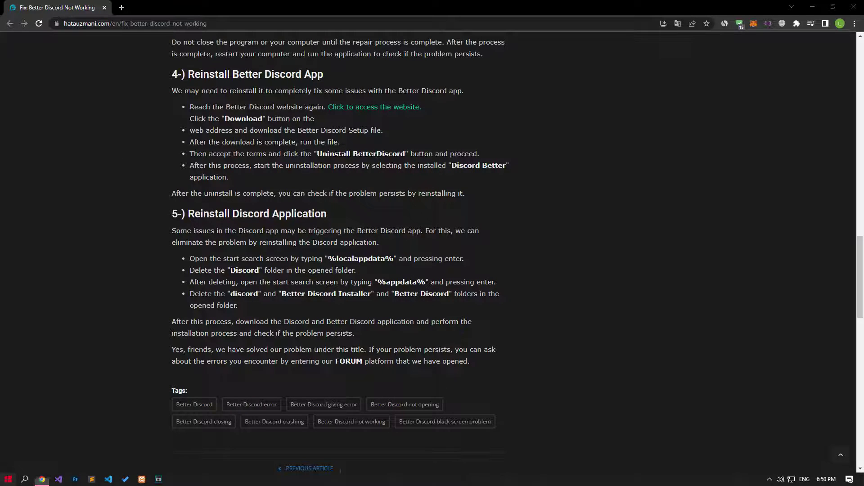
pyautogui.click(8, 479)
pyautogui.write('virus')
# Switch Real-time protection off in Virus & threat protection settings and go to the Exclusions page
pyautogui.click(62, 231)
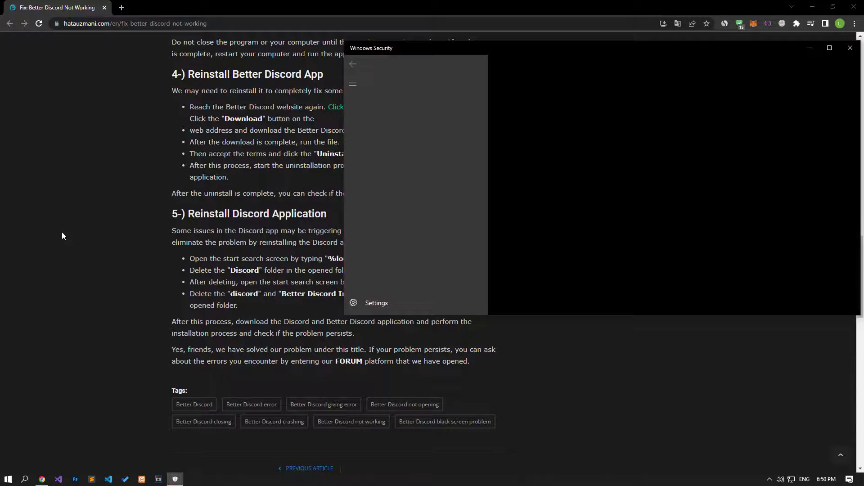
pyautogui.click(536, 309)
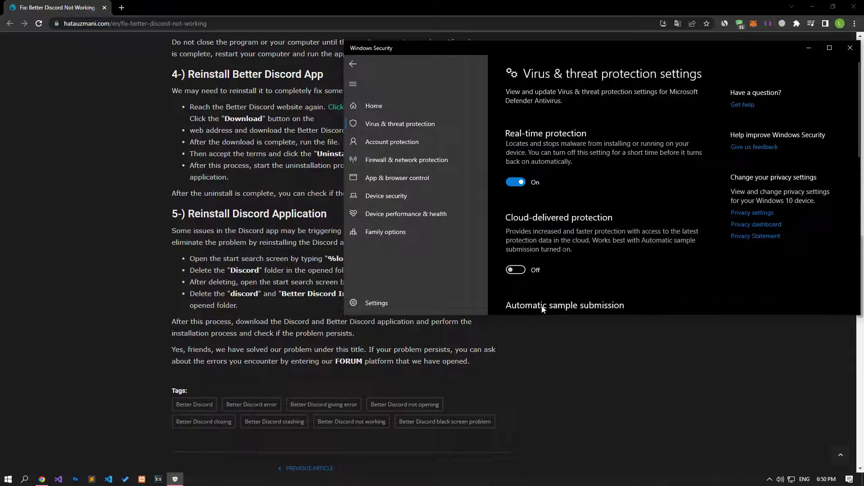
pyautogui.scroll(-6, 542, 268)
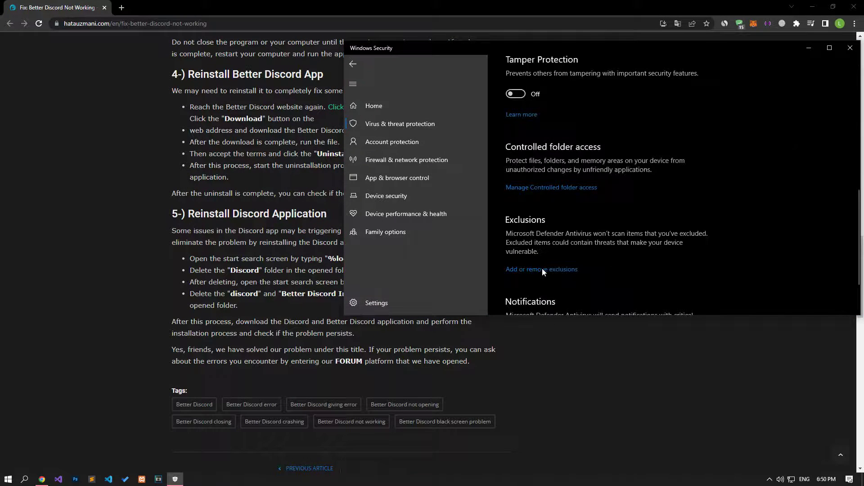
pyautogui.click(527, 189)
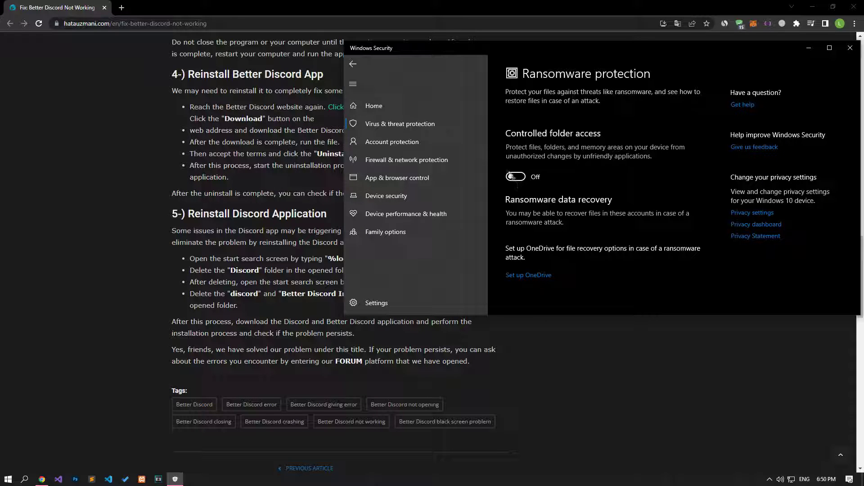
pyautogui.click(353, 70)
pyautogui.scroll(10, 555, 206)
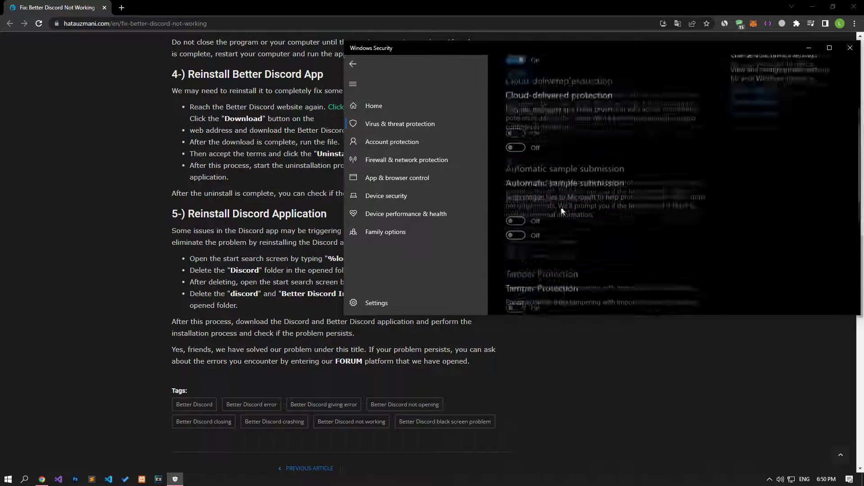
pyautogui.click(518, 182)
pyautogui.scroll(-10, 522, 207)
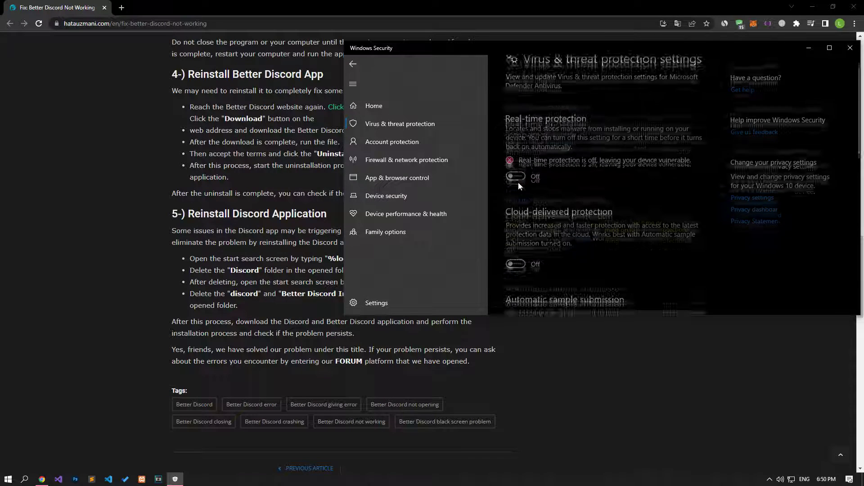
pyautogui.scroll(-2, 525, 211)
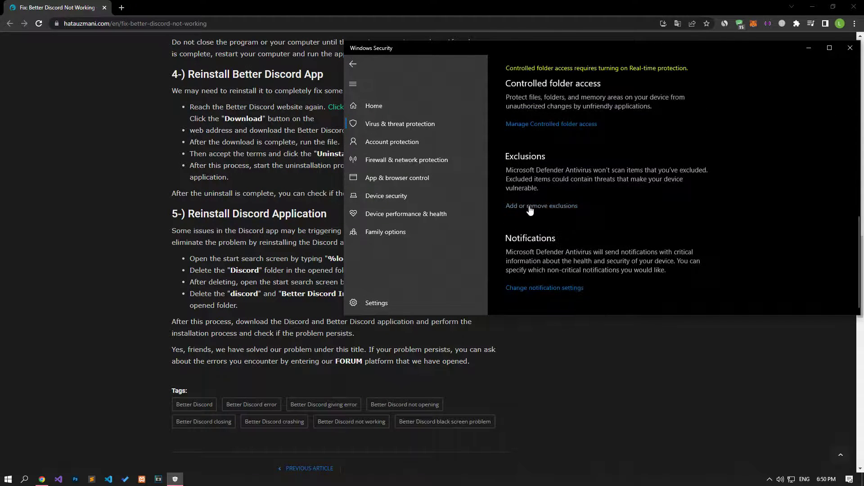
pyautogui.click(528, 205)
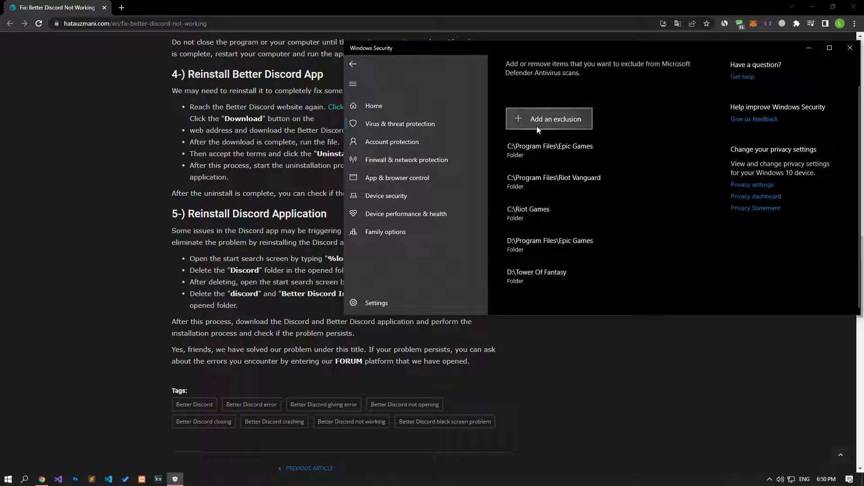
# Start a new folder exclusion and copy the %localappdata% (AppData\Local) folder path
pyautogui.click(536, 126)
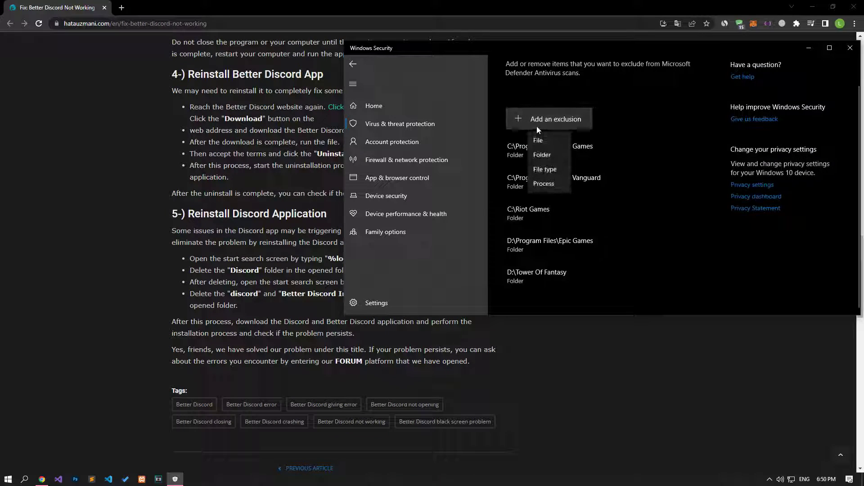
pyautogui.click(539, 157)
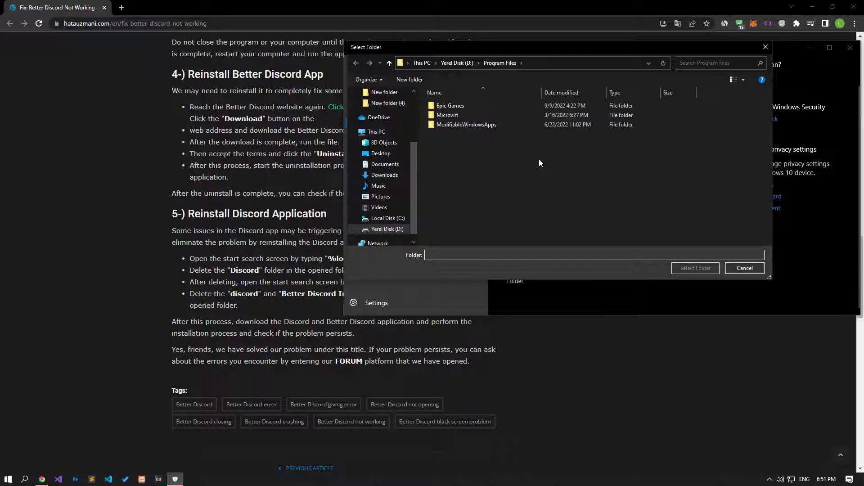
pyautogui.click(8, 479)
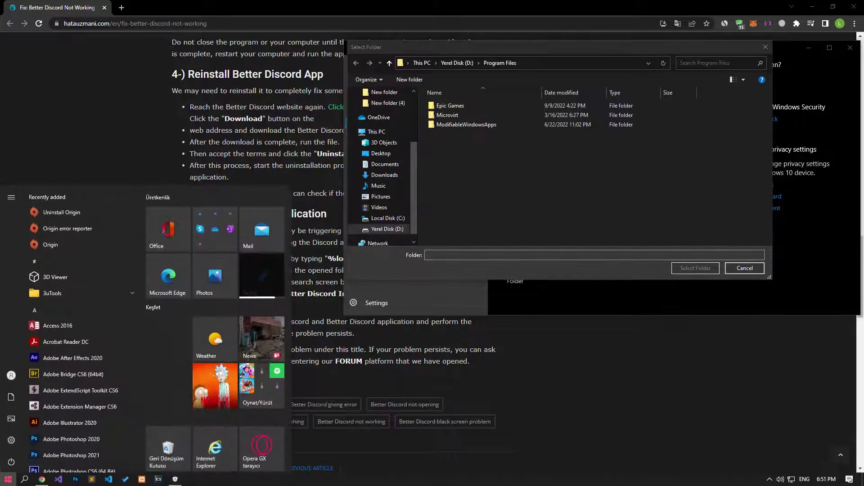
pyautogui.write('%')
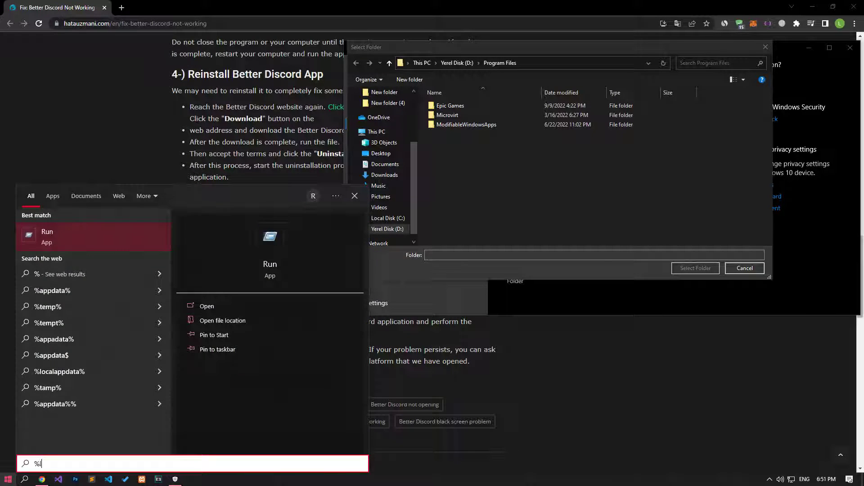
pyautogui.write('local')
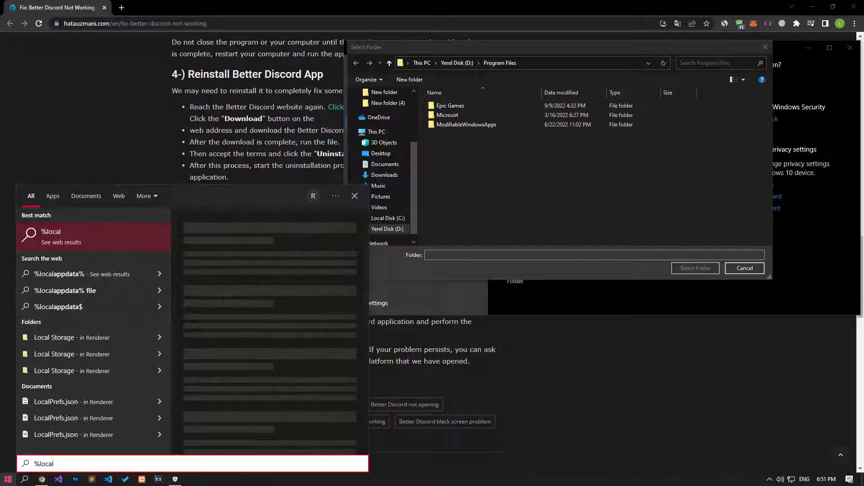
pyautogui.write('appdata%')
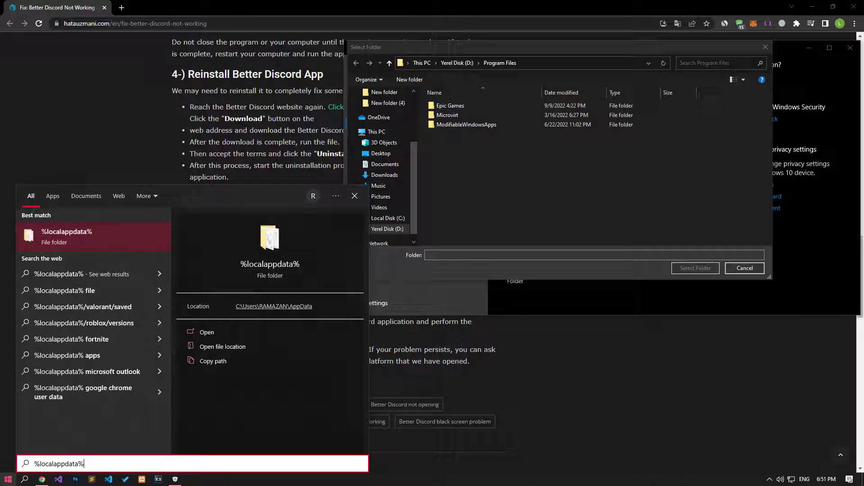
pyautogui.click(85, 239)
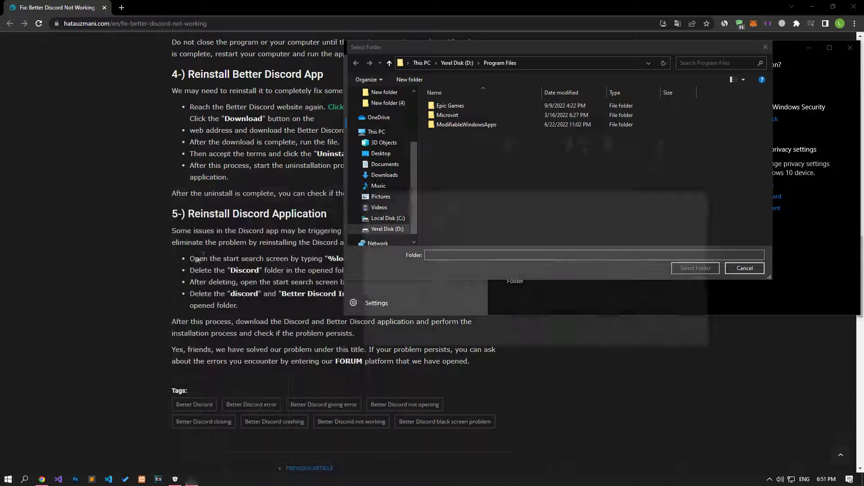
pyautogui.click(591, 180)
pyautogui.hotkey('ctrl', 'c')
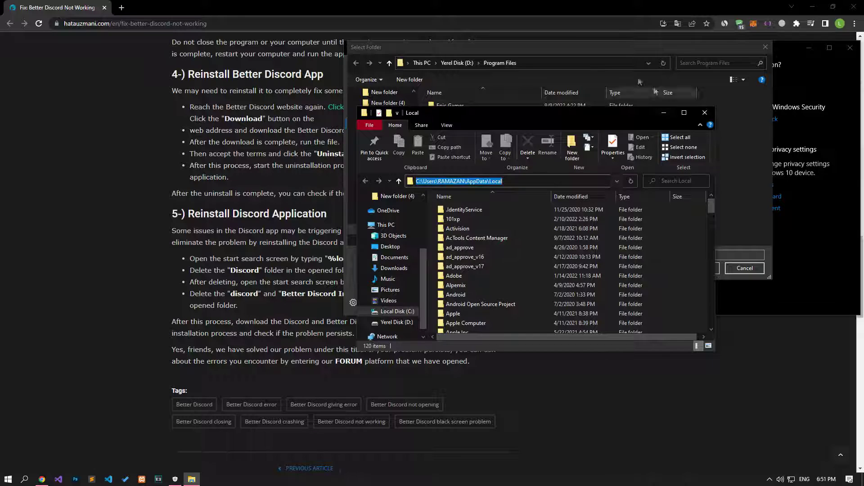
# Paste the Local path into the folder picker and select the Discord folder as the exclusion
pyautogui.click(596, 59)
pyautogui.hotkey('ctrl', 'v')
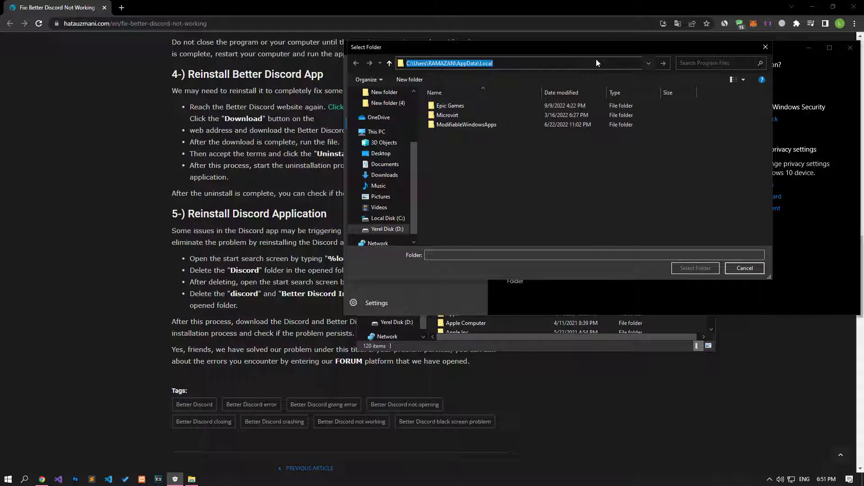
pyautogui.press('Return')
pyautogui.press('Tab')
pyautogui.write('discord')
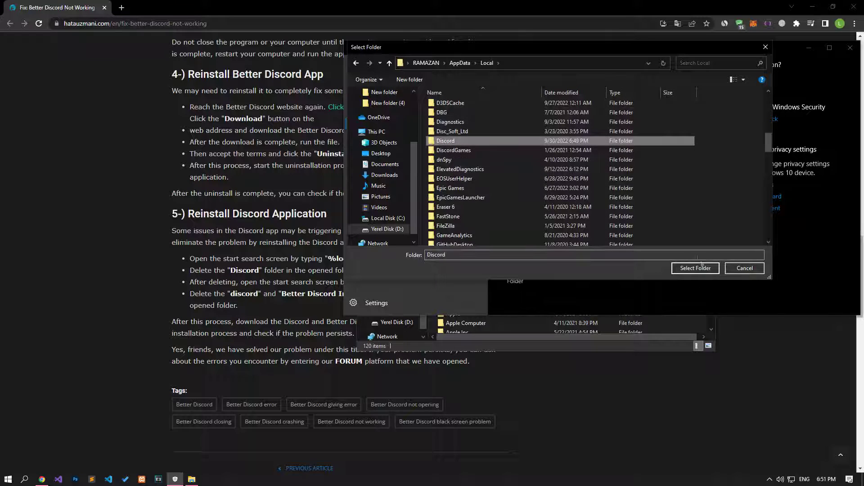
pyautogui.click(695, 269)
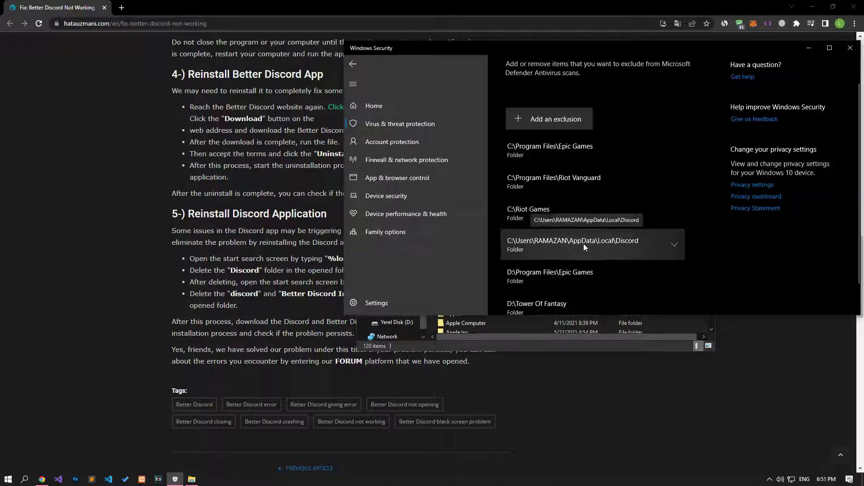
# In Explorer, navigate to AppData\Roaming and select its discord folder
pyautogui.click(506, 344)
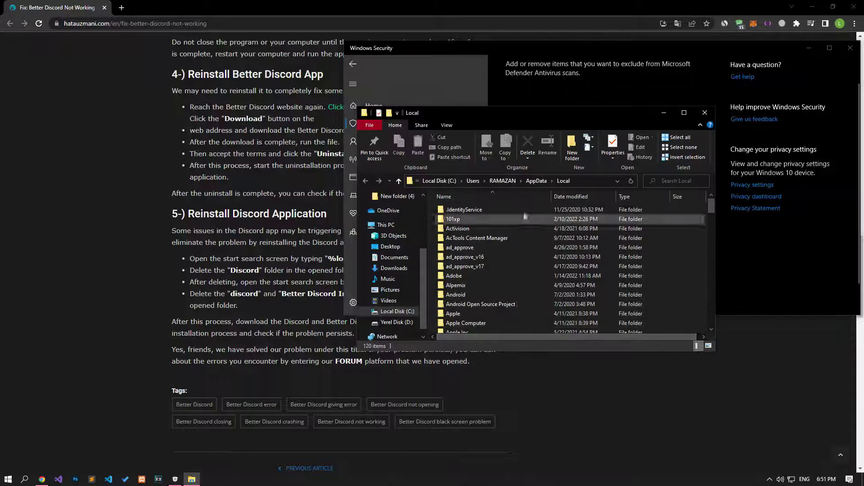
pyautogui.click(537, 181)
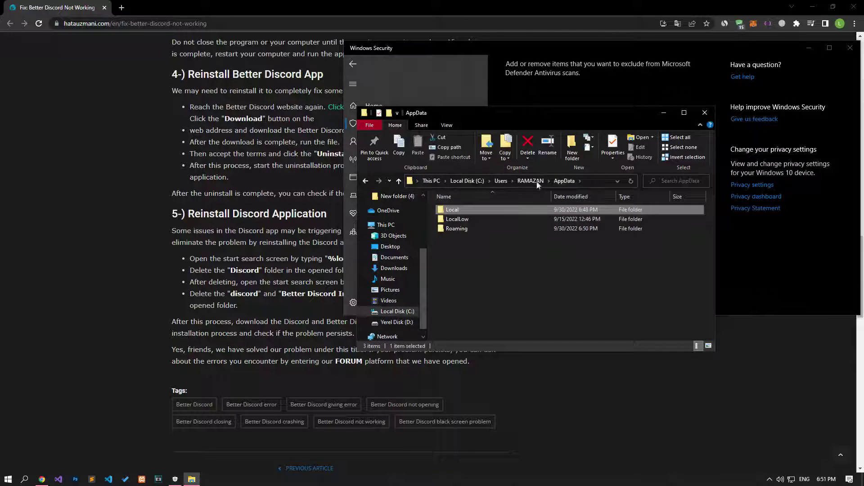
pyautogui.doubleClick(461, 229)
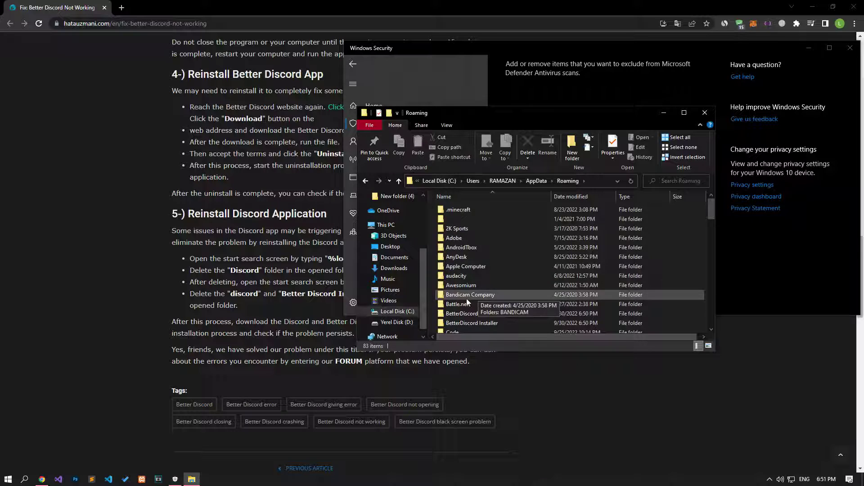
pyautogui.scroll(-5, 467, 303)
pyautogui.click(468, 217)
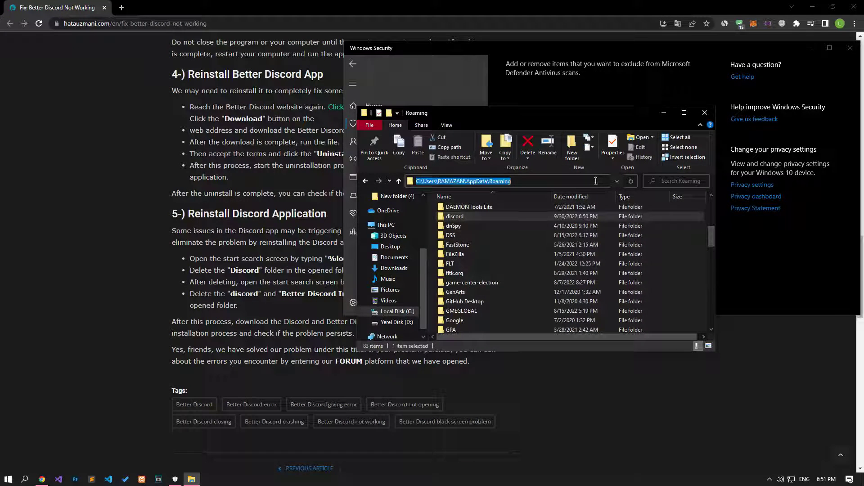
# Add a folder exclusion by pasting the Roaming path and choosing the discord folder
pyautogui.click(591, 68)
pyautogui.click(555, 121)
pyautogui.click(542, 152)
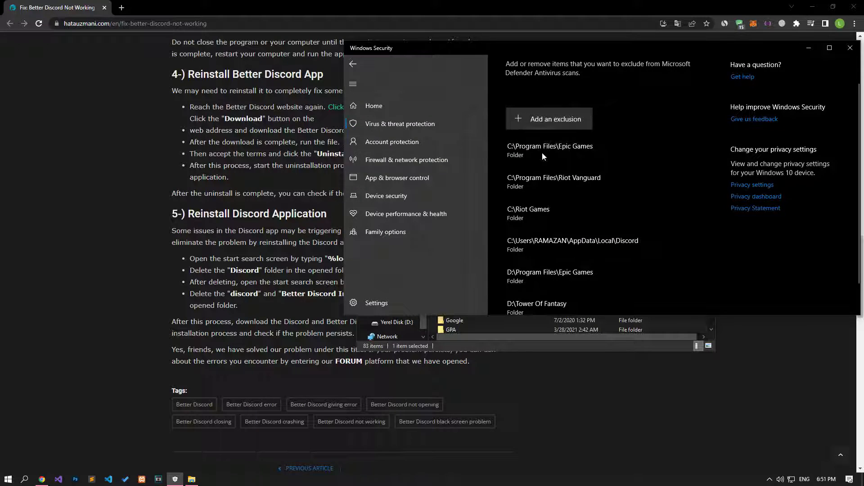
pyautogui.click(540, 60)
pyautogui.hotkey('ctrl', 'v')
pyautogui.press('Return')
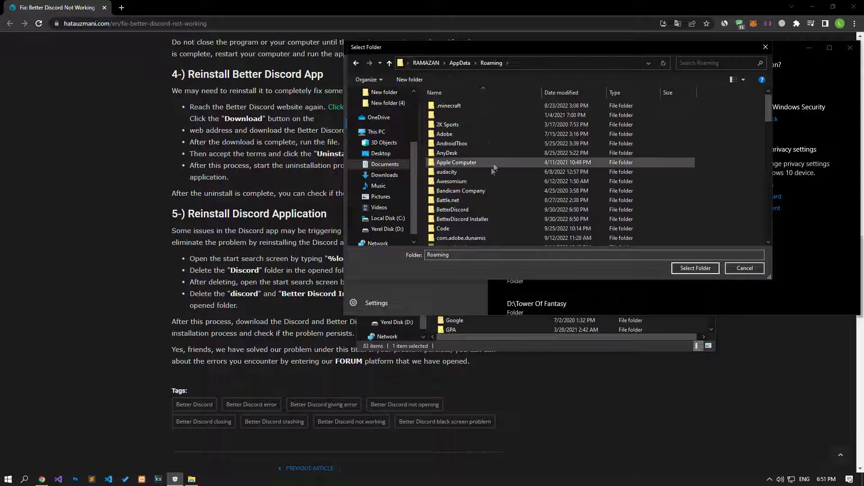
pyautogui.scroll(-6, 483, 196)
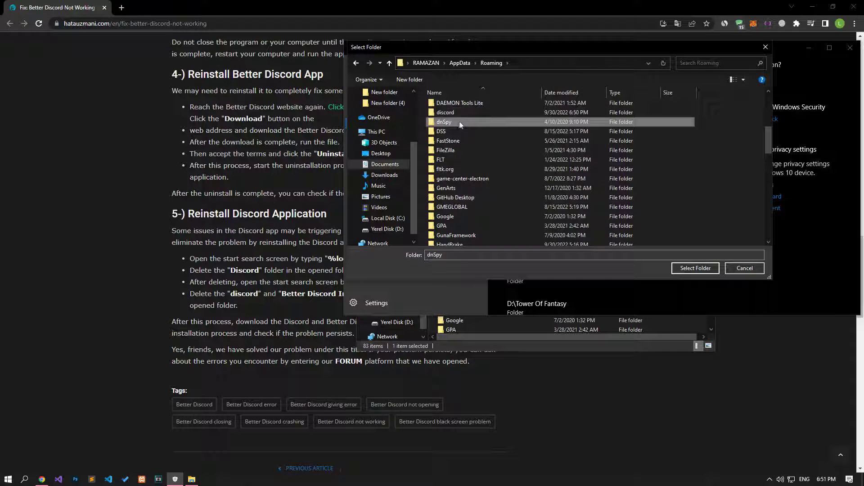
pyautogui.click(449, 114)
pyautogui.click(695, 269)
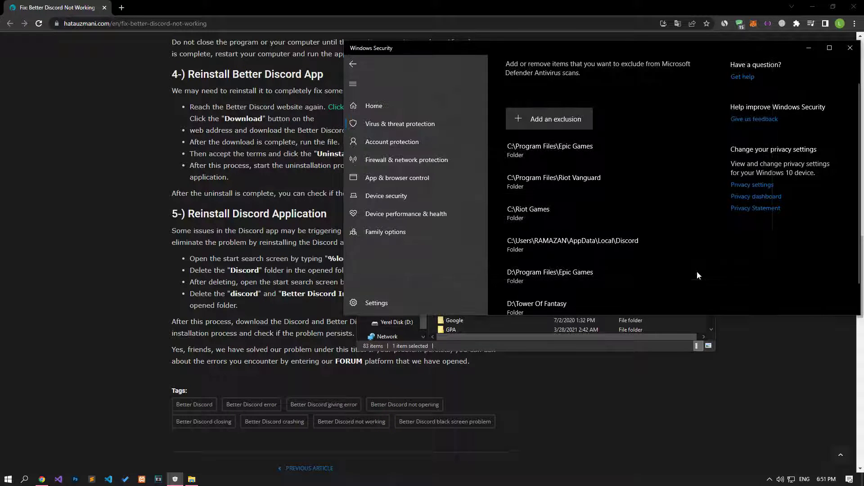
# Add the Roaming BetterDiscord and BetterDiscord Installer folders as two more folder exclusions
pyautogui.click(576, 118)
pyautogui.click(545, 155)
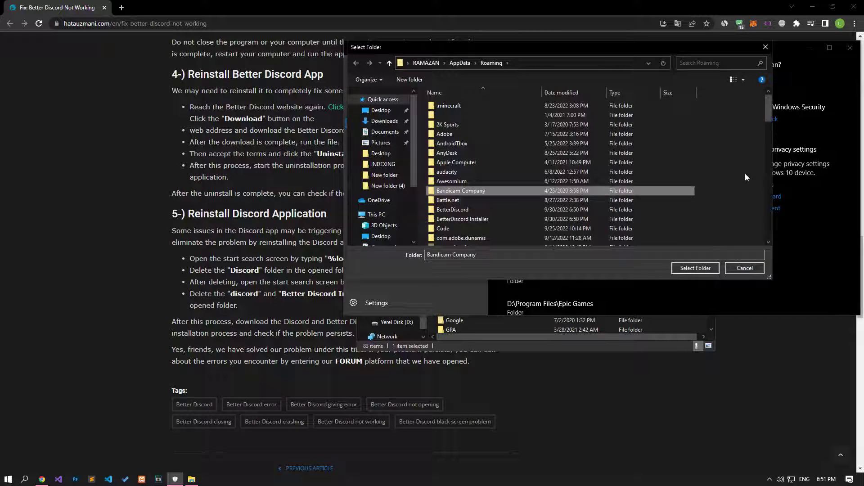
pyautogui.click(453, 209)
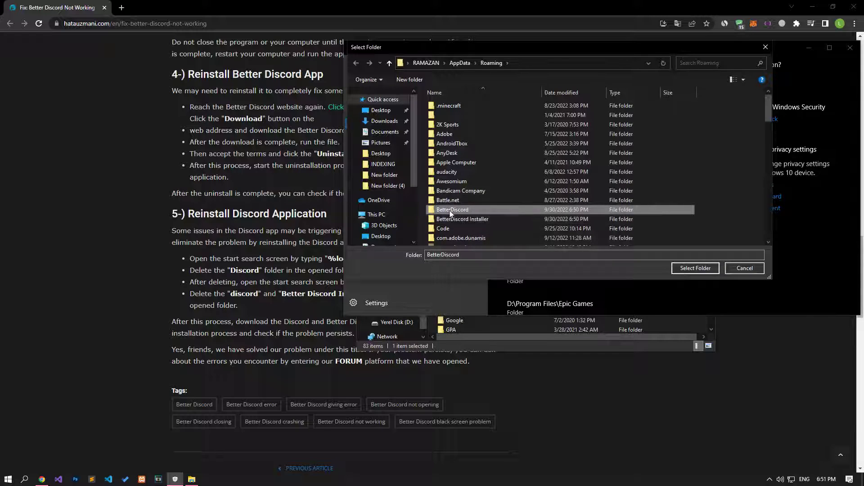
pyautogui.click(694, 270)
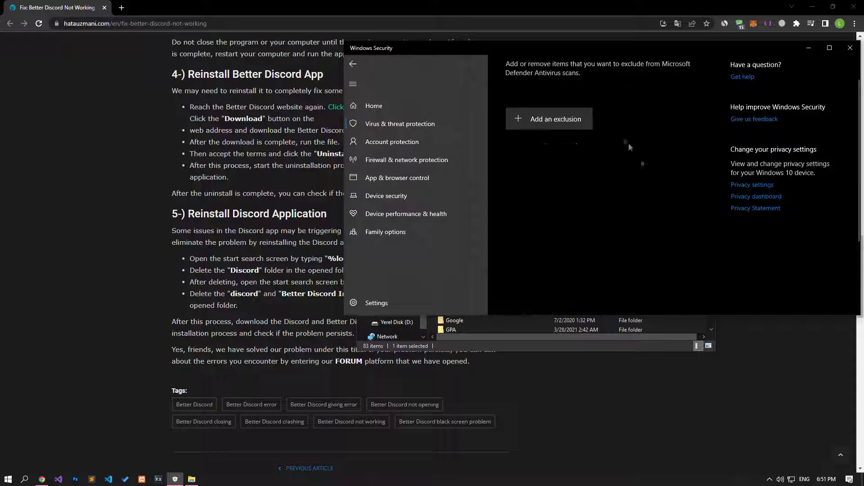
pyautogui.click(569, 118)
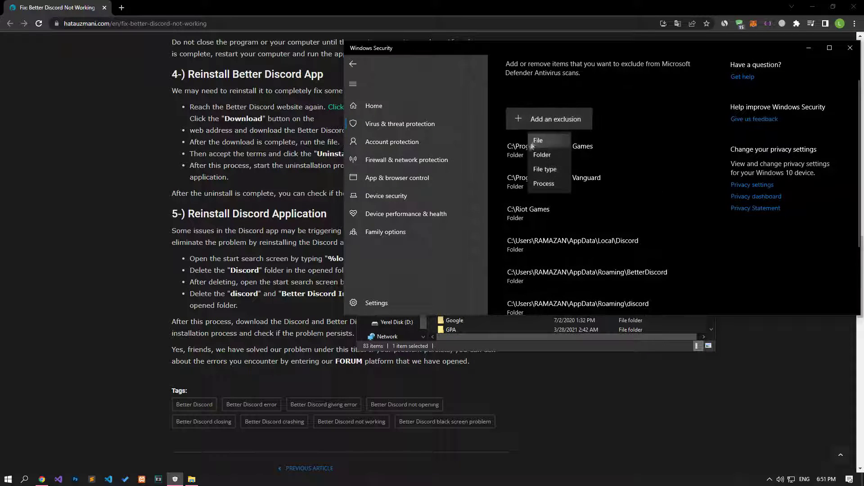
pyautogui.click(547, 158)
pyautogui.press('b')
pyautogui.press('b')
pyautogui.press('b')
pyautogui.press('b')
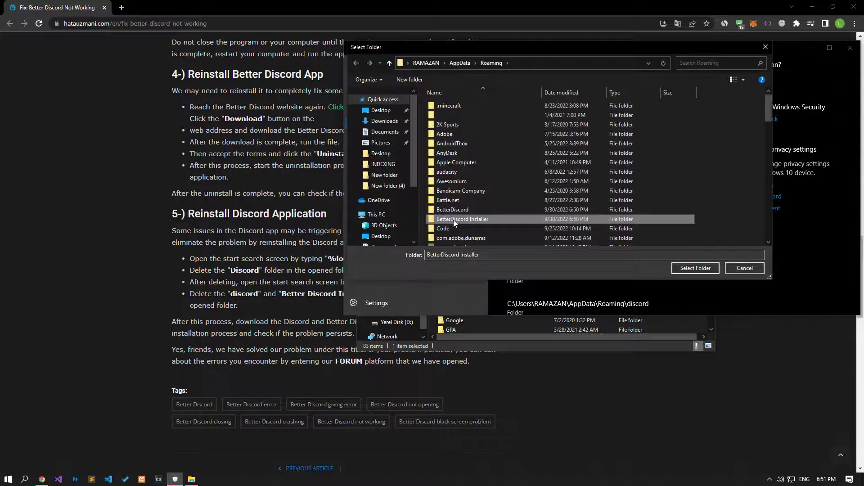
pyautogui.click(705, 268)
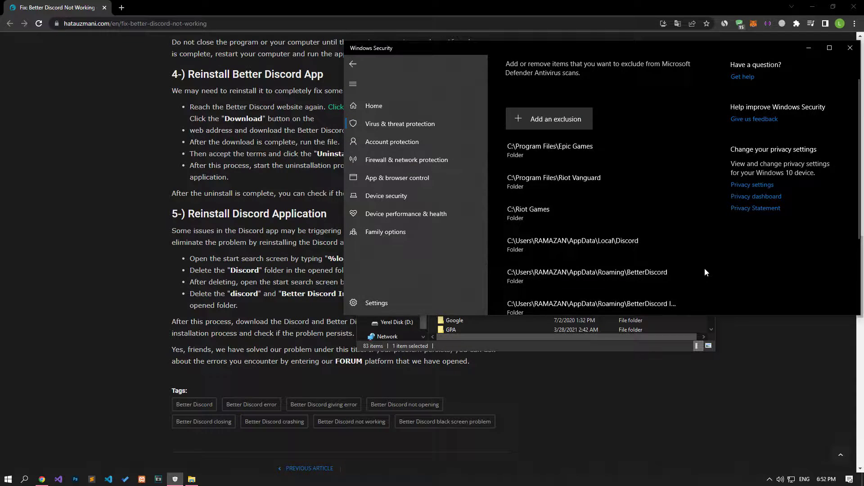
# Close Windows Security and Explorer, then run Discord as administrator from Start search
pyautogui.click(850, 48)
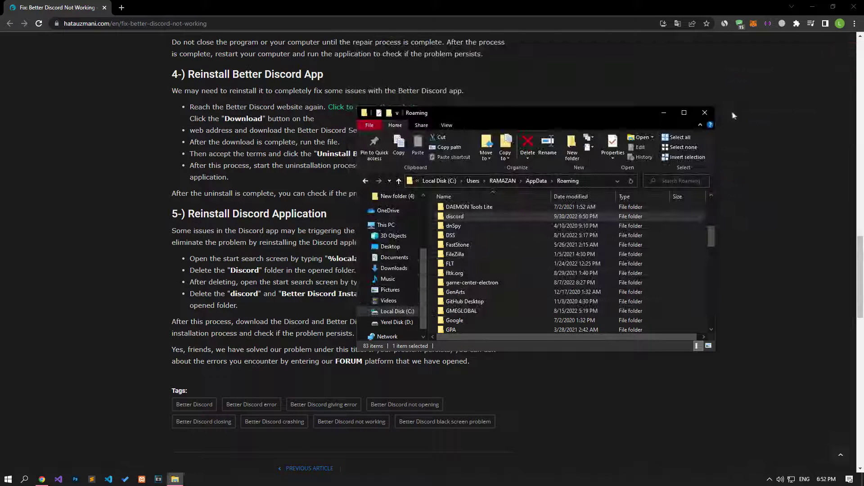
pyautogui.click(710, 113)
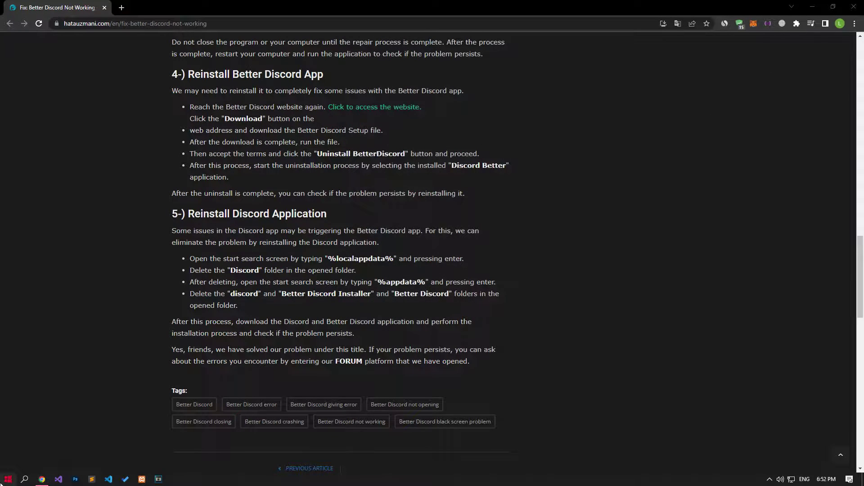
pyautogui.click(6, 480)
pyautogui.write('Discord')
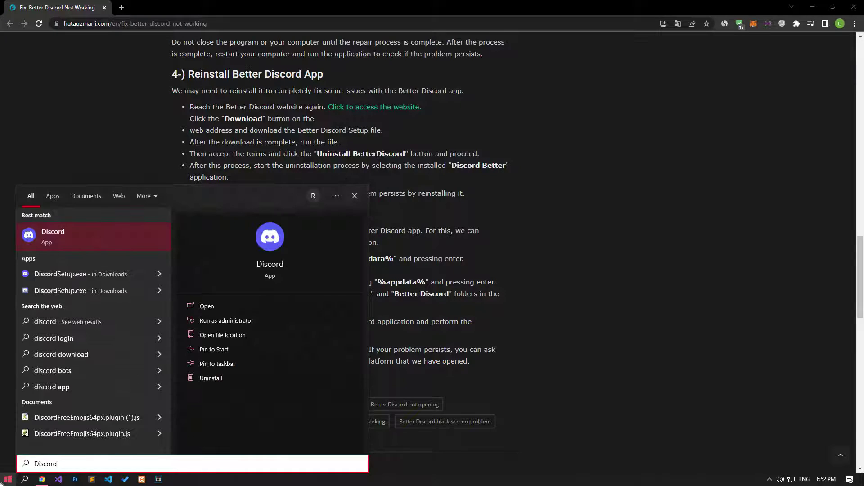
pyautogui.rightClick(55, 234)
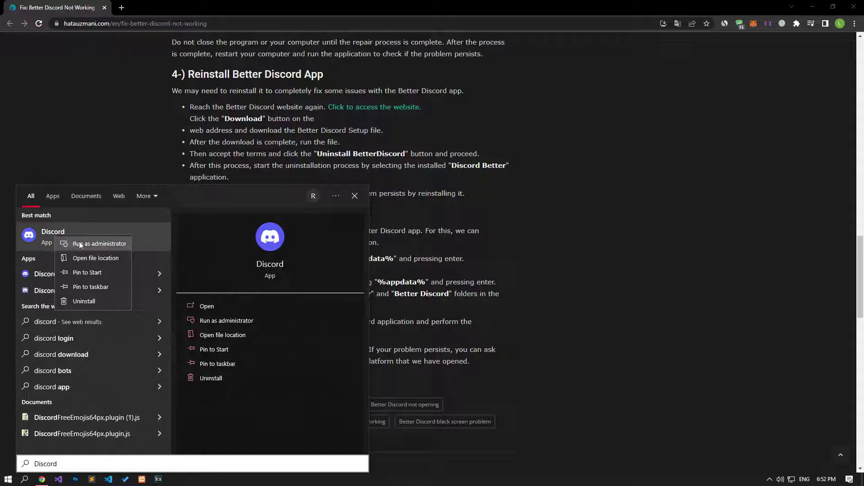
pyautogui.click(99, 169)
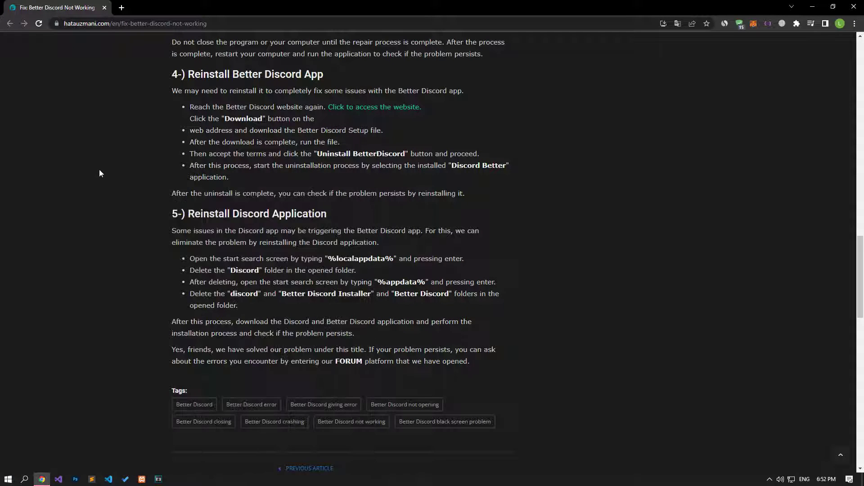
# Open the Hata Uzmanı Forum in a new tab and begin posting a new thread
pyautogui.middleClick(340, 360)
pyautogui.click(137, 5)
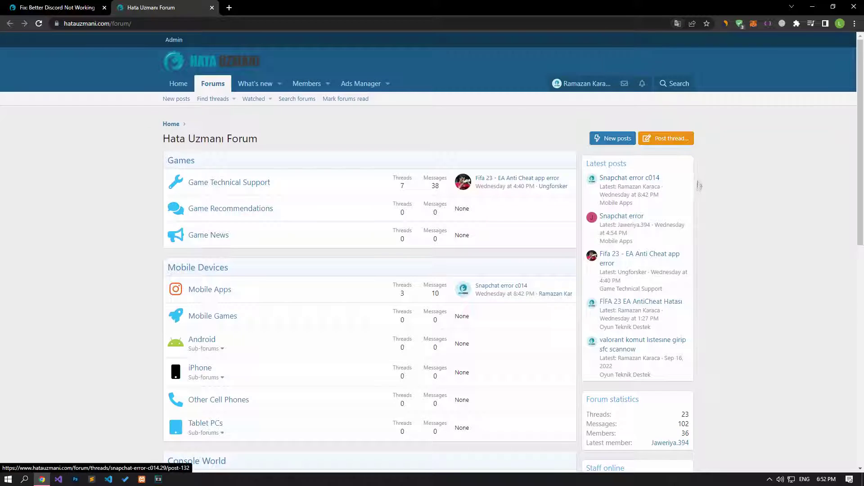
pyautogui.click(676, 143)
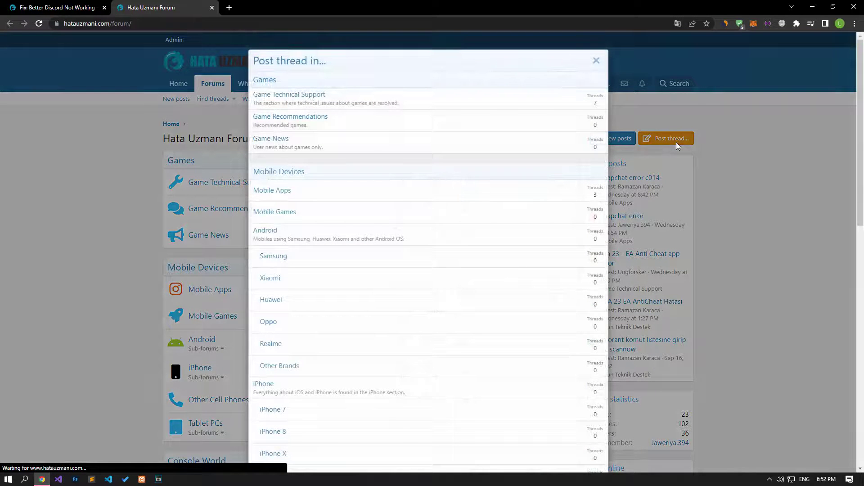